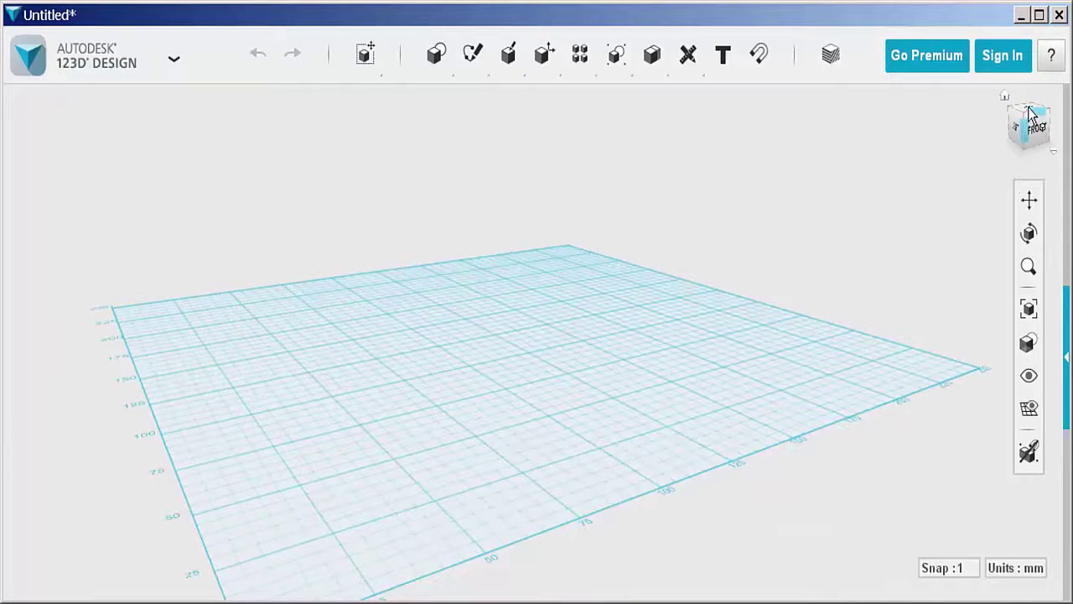
- View the empty grid straight down from the top and zoom out
click(1030, 118)
scroll(285, 411, down, 1)
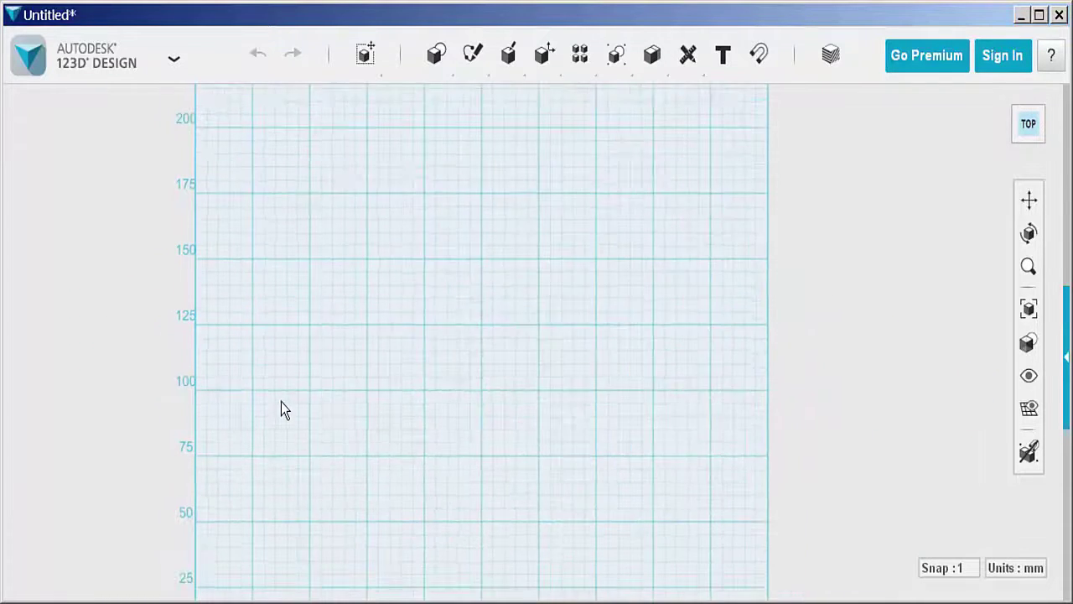
- Place a 10 mm-radius sketch circle on the grid
middle_drag(281, 401, 302, 437)
mouse_move(434, 53)
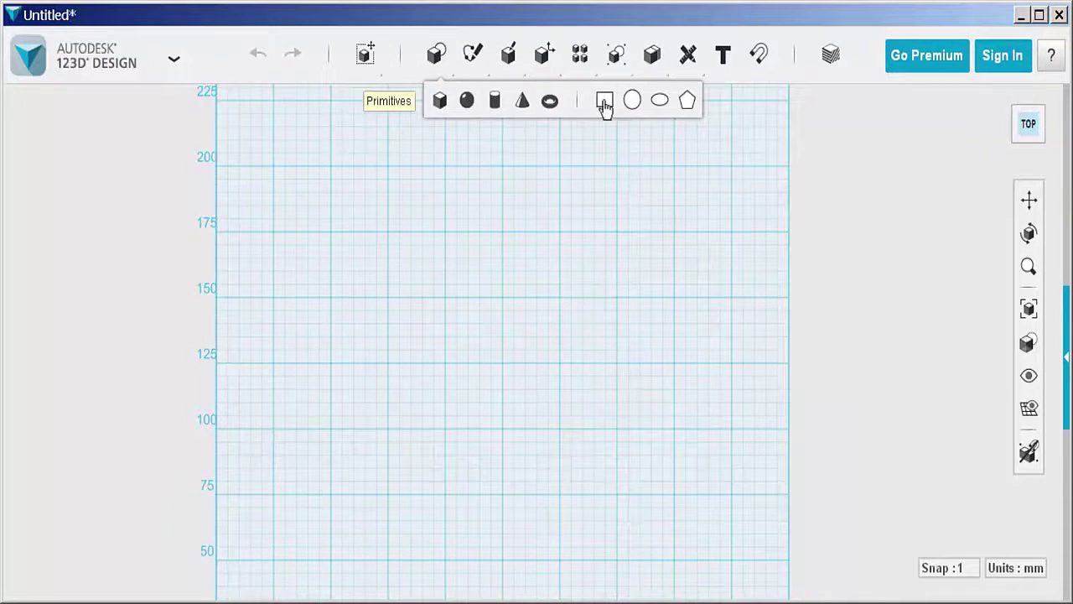
click(630, 103)
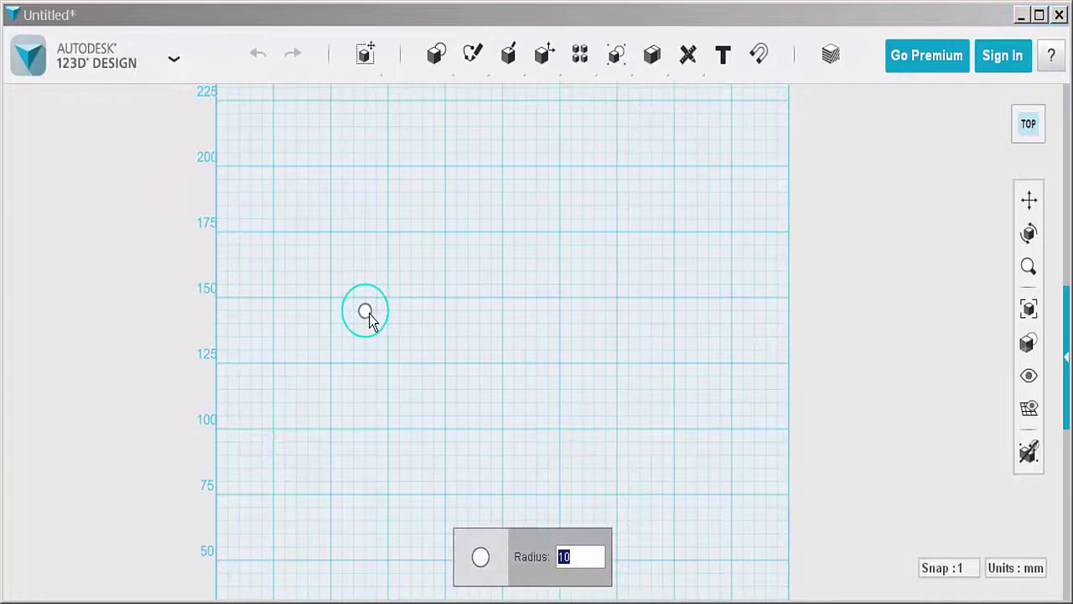
click(386, 366)
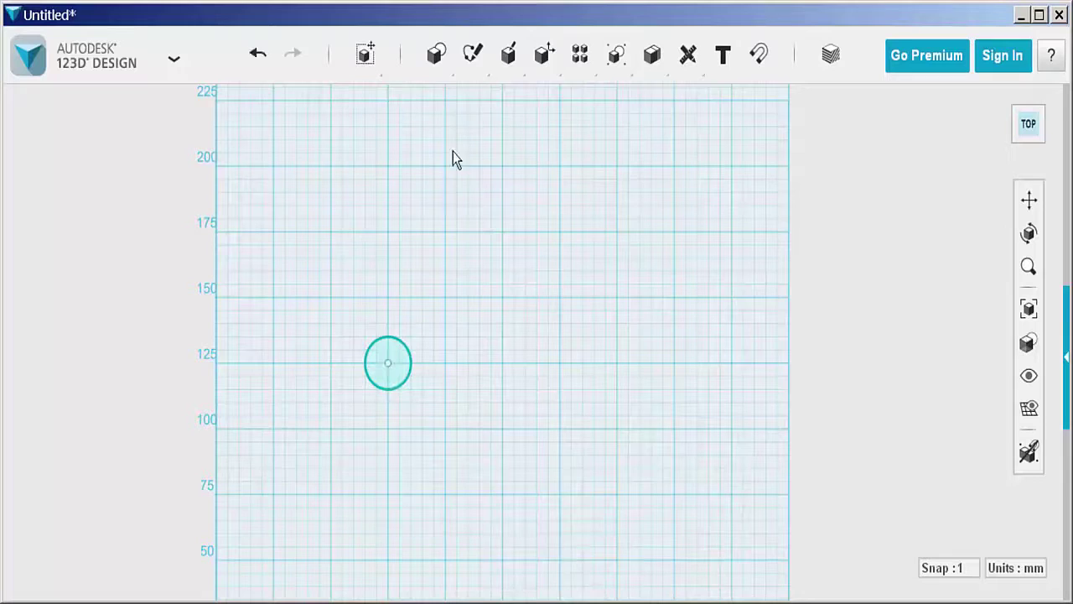
- Draw a 25.757 mm diagonal line rising from the circle's upper-left edge
mouse_move(474, 61)
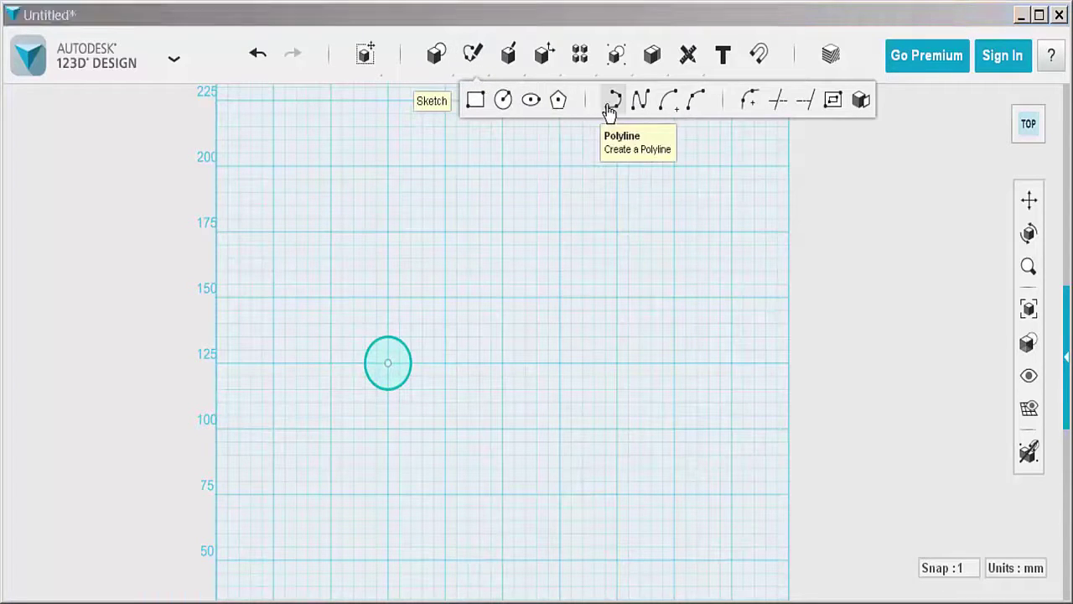
click(397, 346)
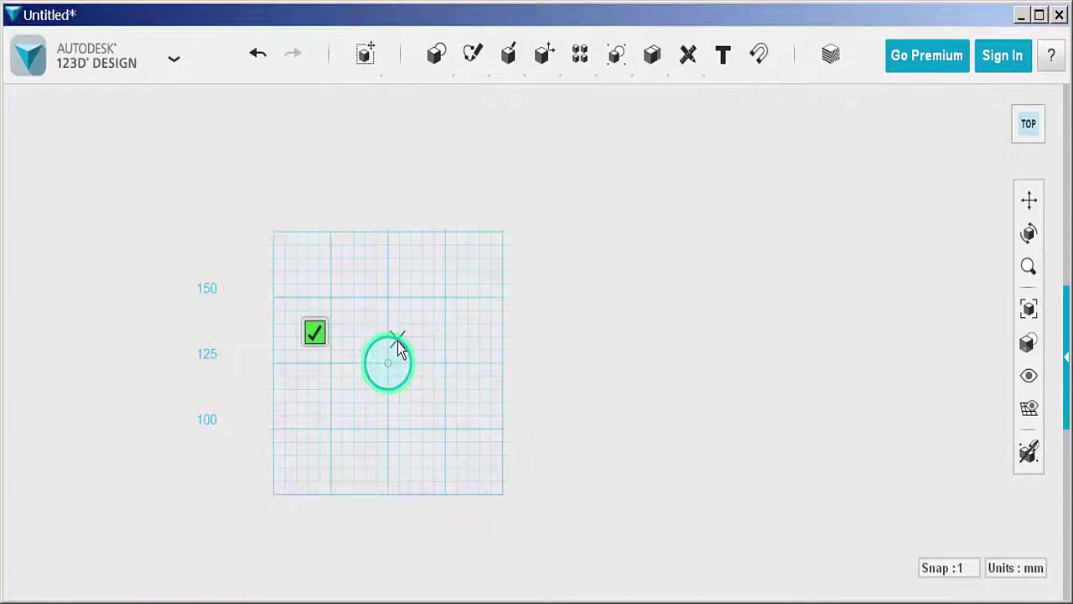
scroll(395, 339, up, 2)
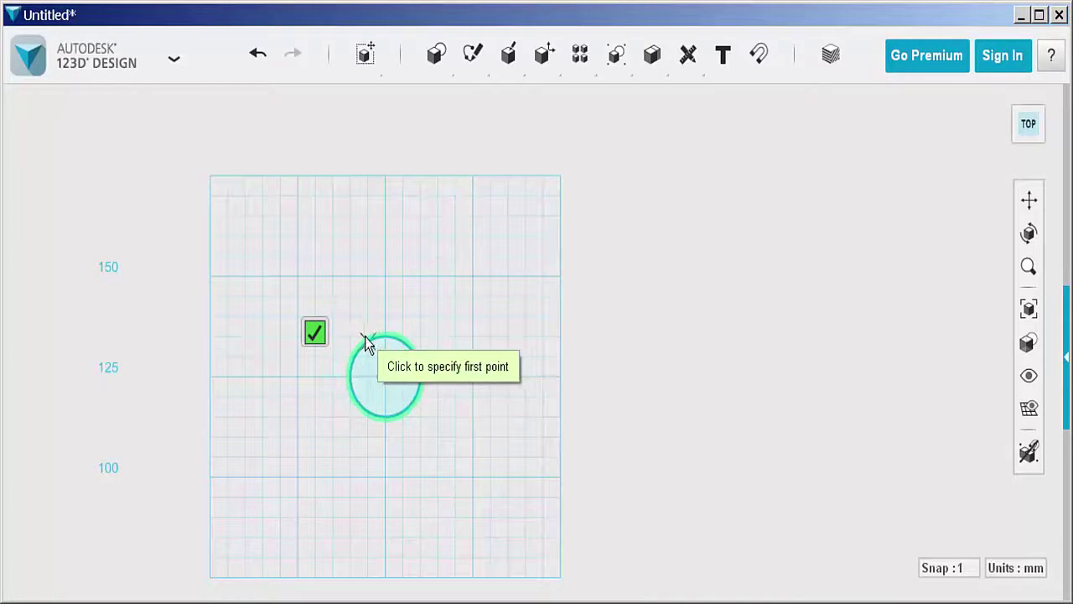
click(365, 336)
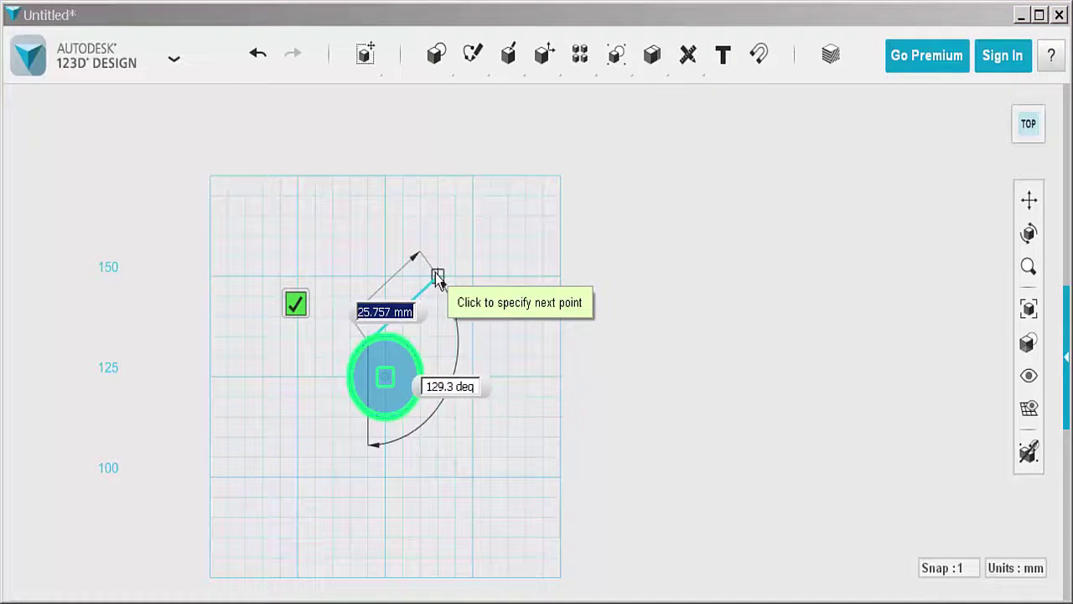
click(435, 273)
click(363, 240)
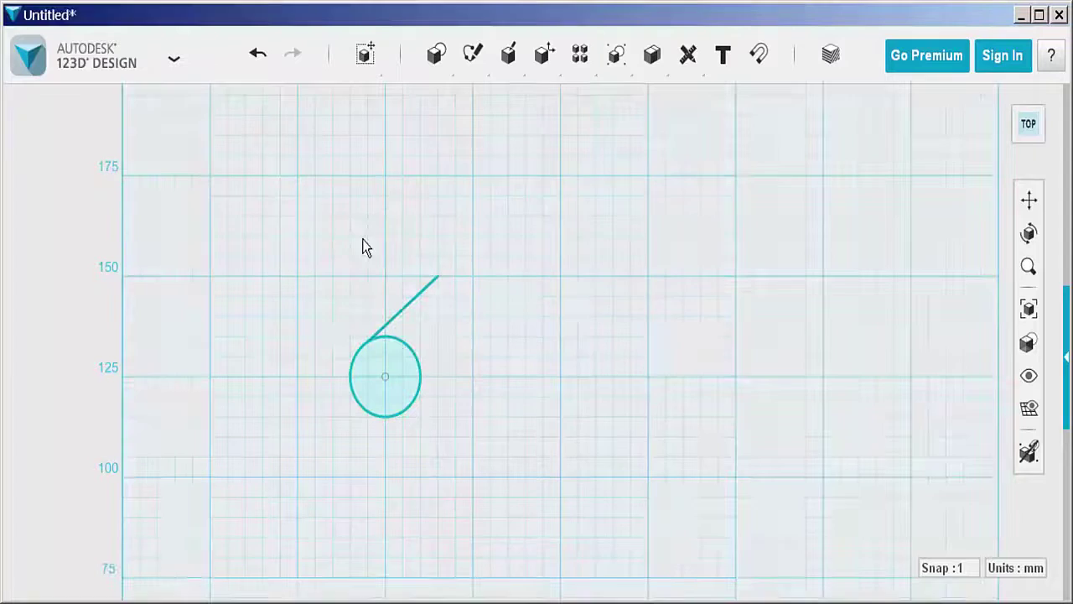
- Draw a horizontal line from the circle's centre out to the right
mouse_move(468, 65)
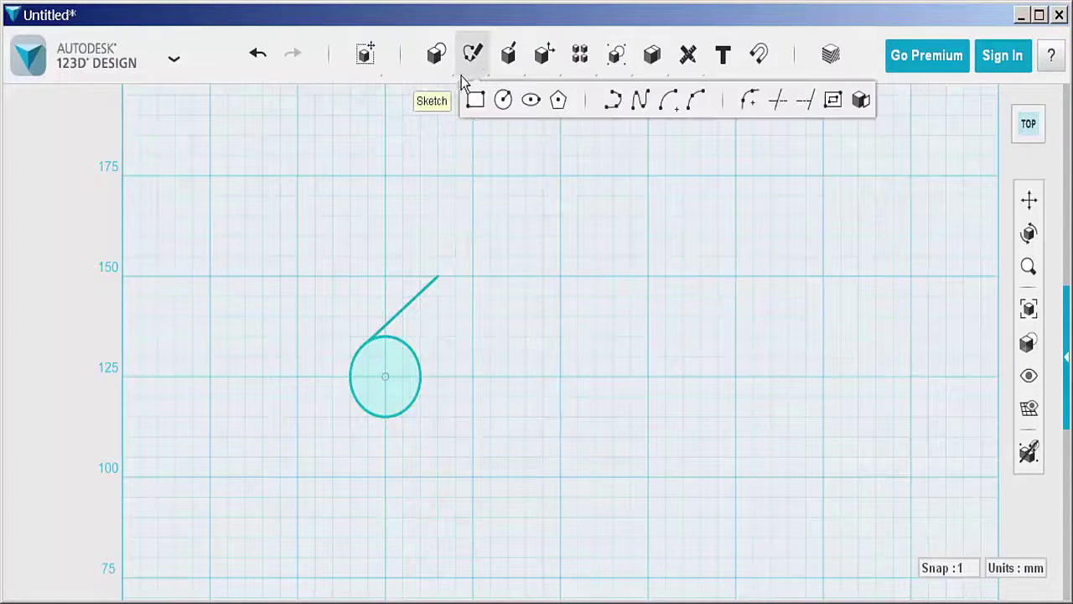
click(612, 100)
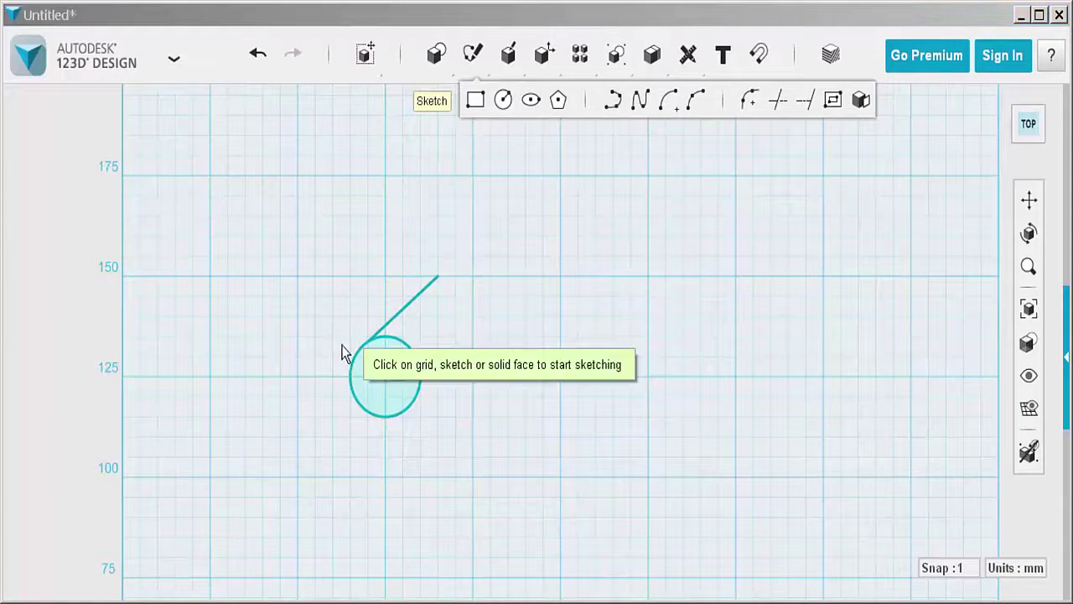
click(353, 366)
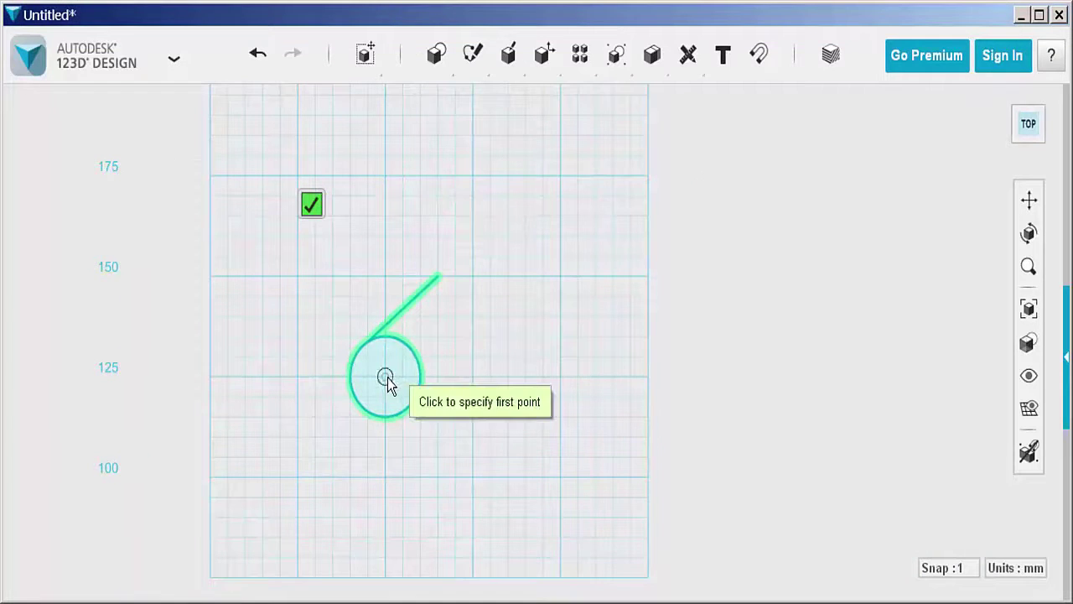
click(387, 377)
click(560, 377)
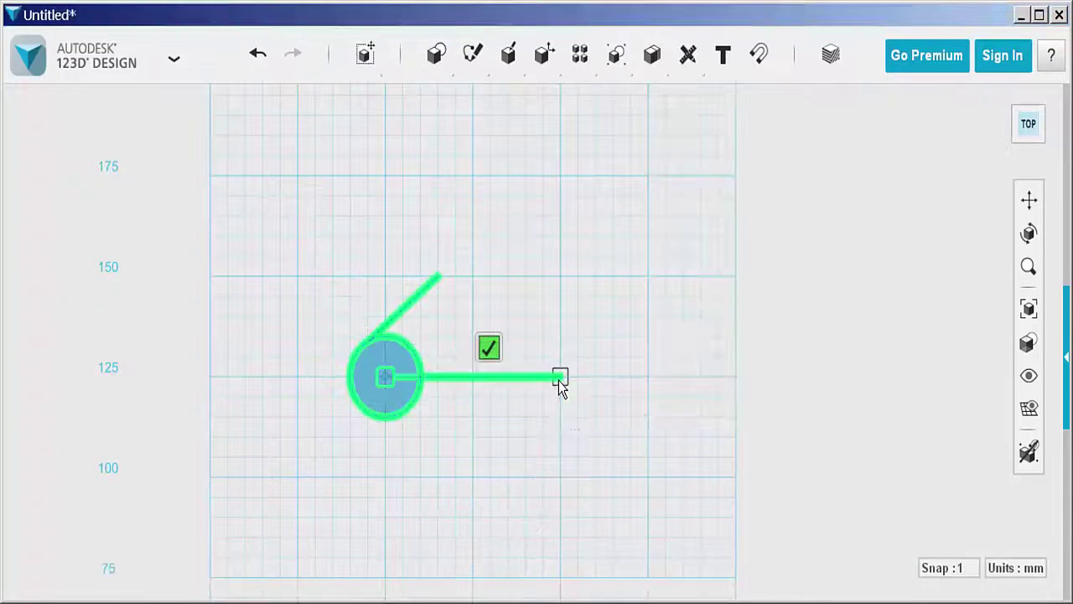
click(486, 346)
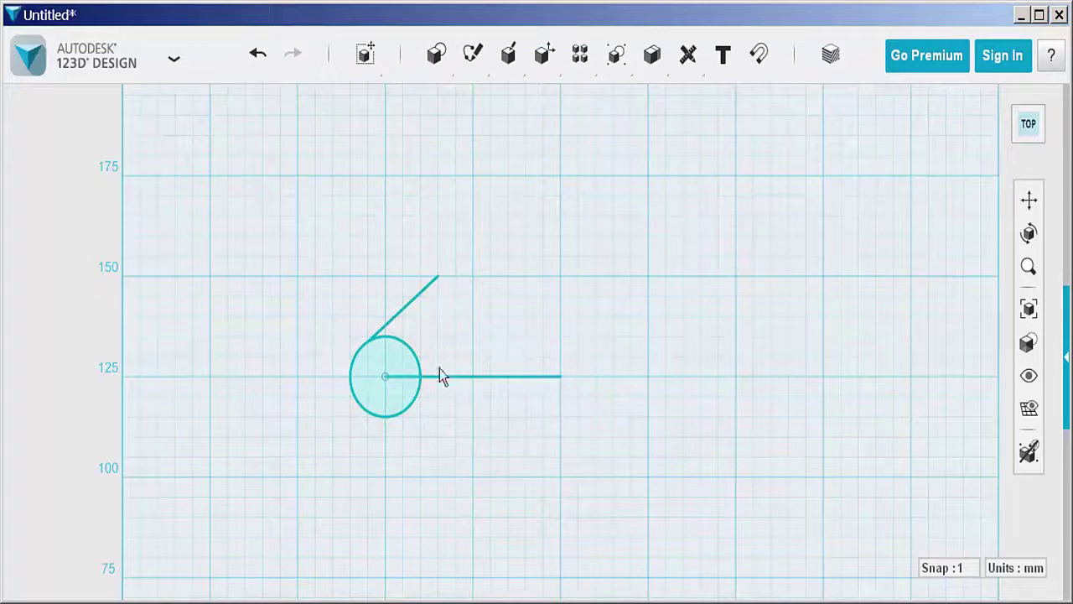
- Mirror the diagonal line across the horizontal line to form a V
click(417, 298)
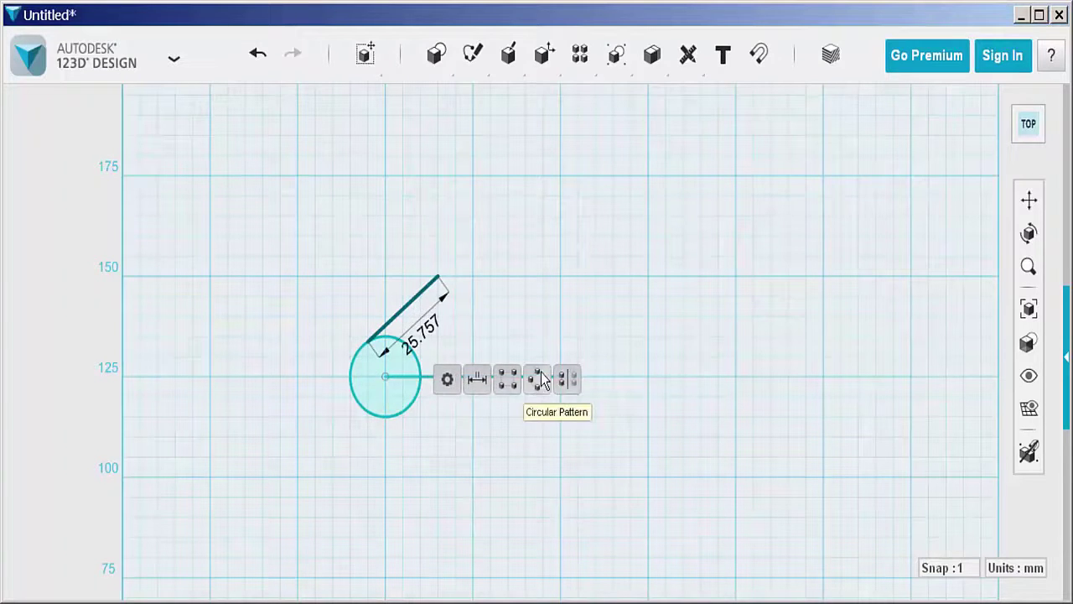
click(571, 378)
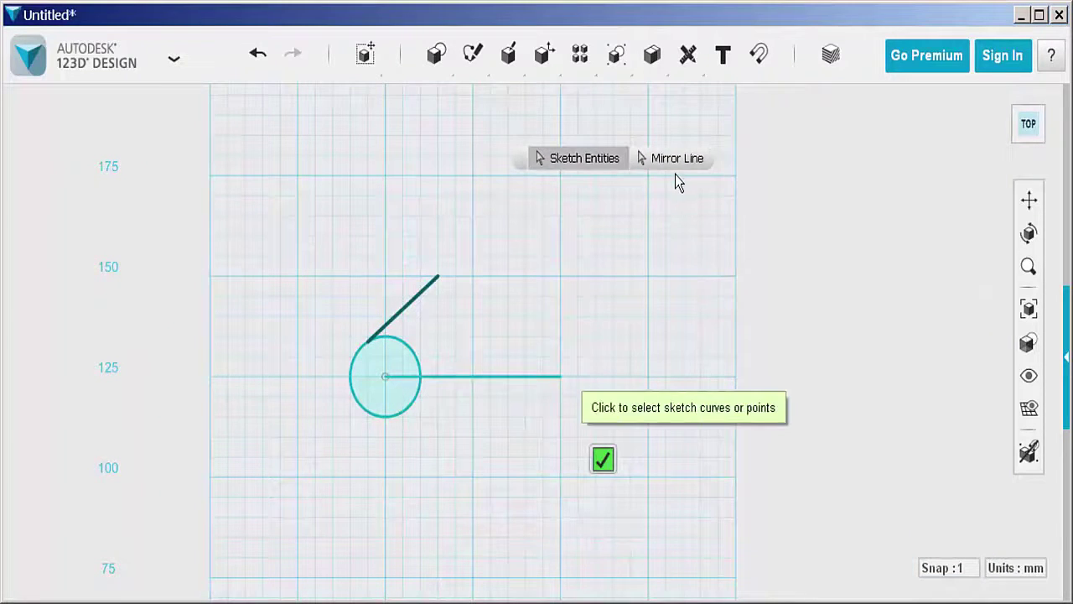
click(675, 161)
click(431, 379)
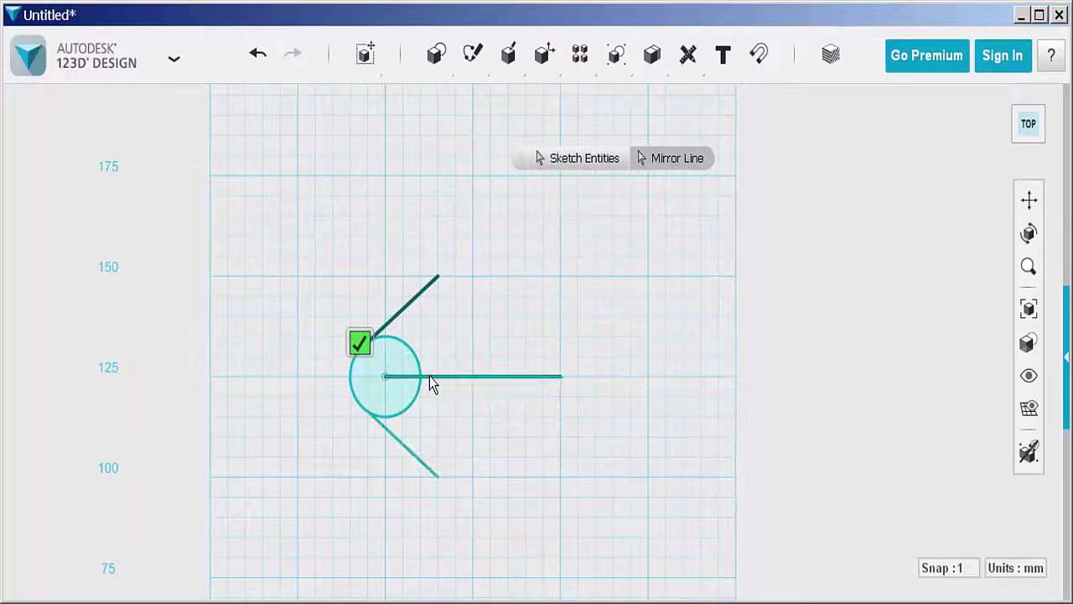
click(359, 344)
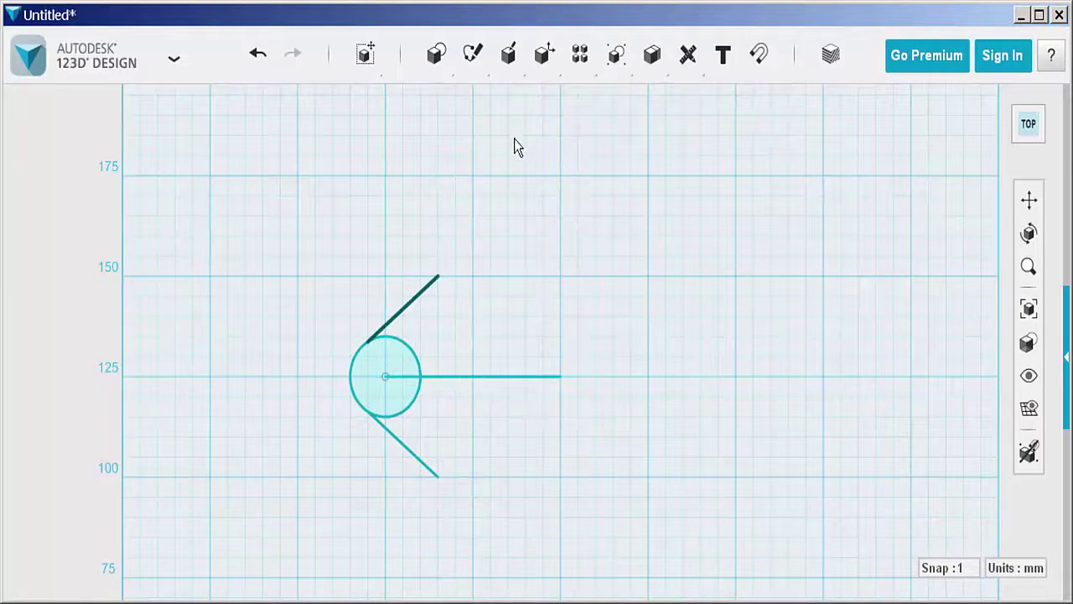
- Place a second 10 mm-radius circle at the horizontal line's right end
mouse_move(433, 63)
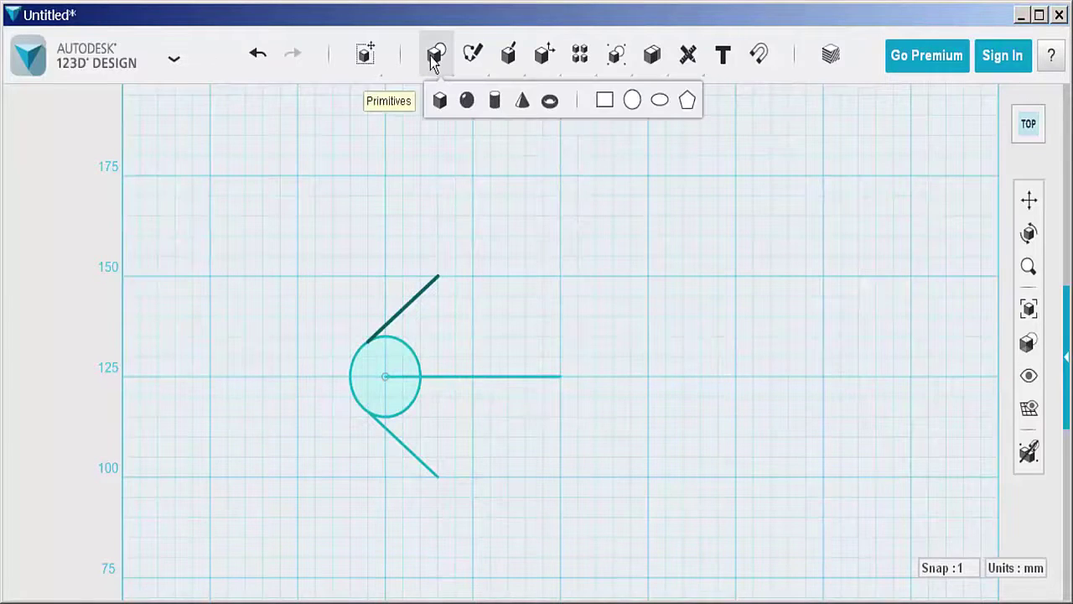
click(632, 100)
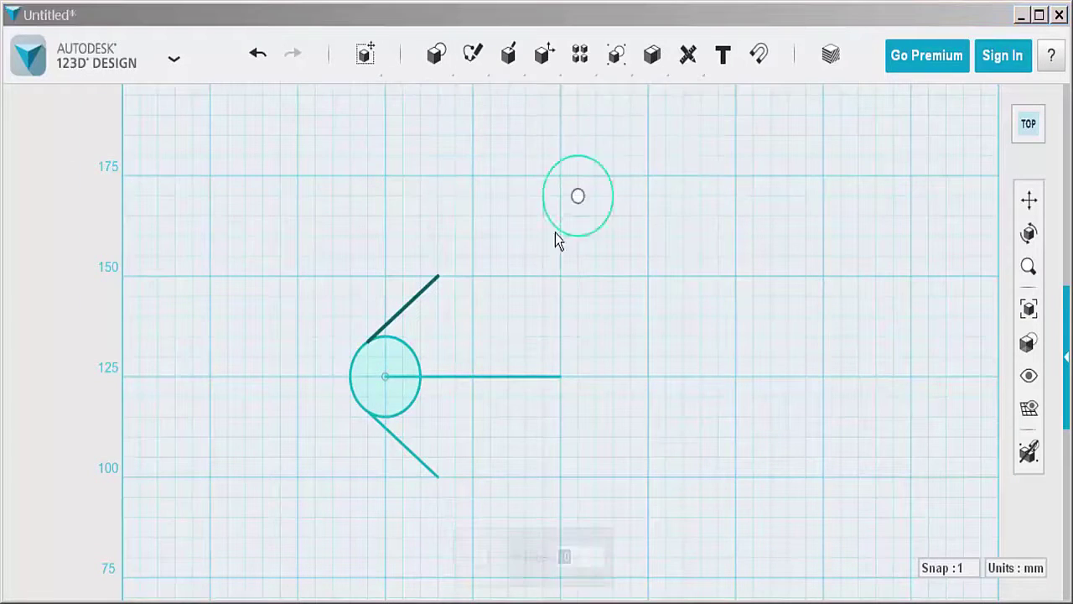
click(559, 377)
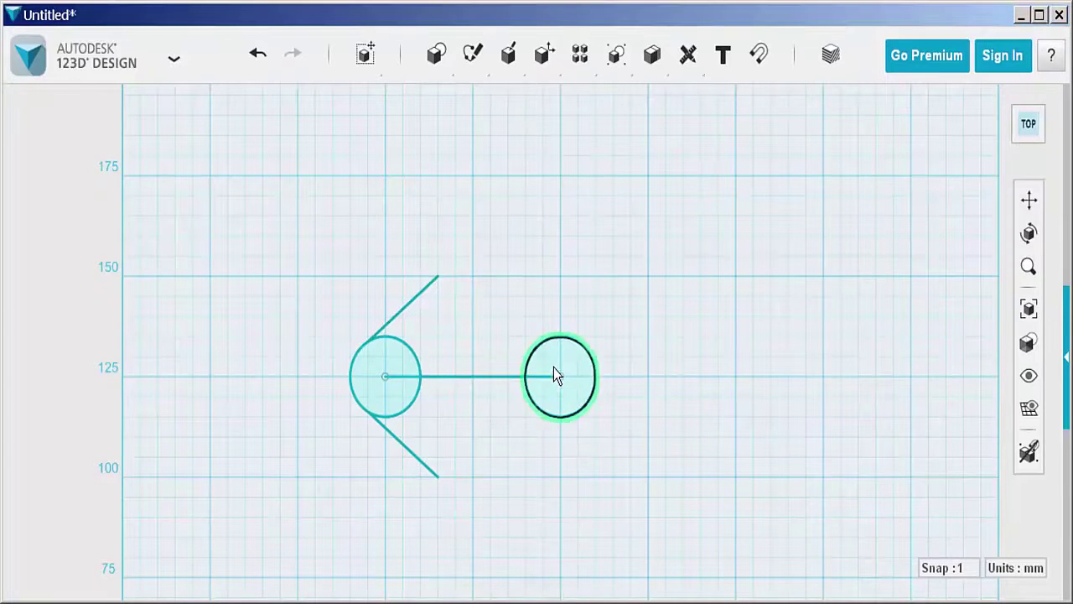
- Draw a 25 mm vertical line up from the horizontal line's midpoint
mouse_move(473, 61)
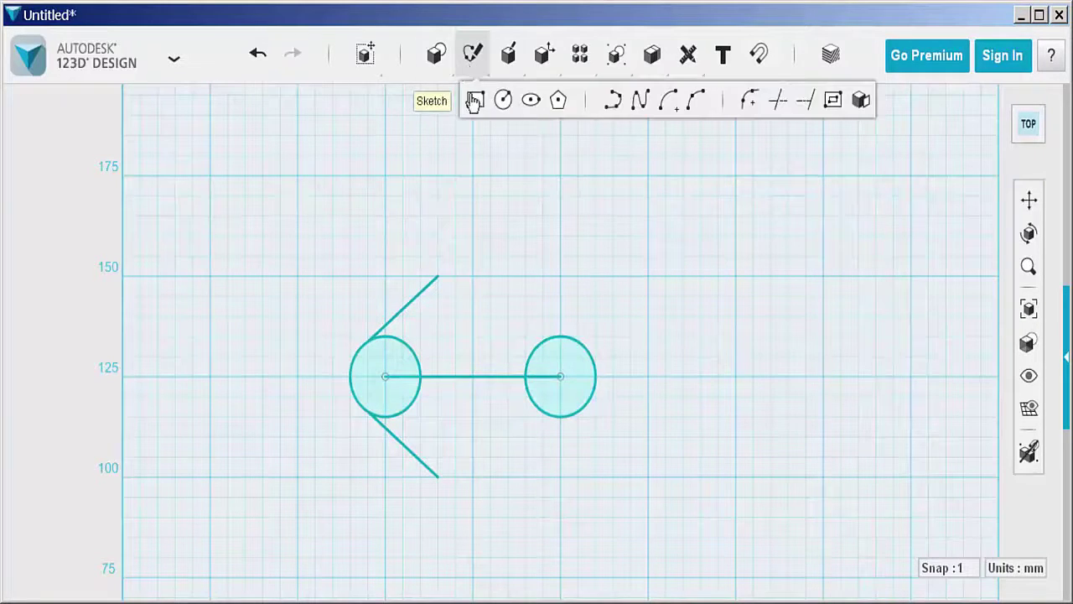
click(614, 104)
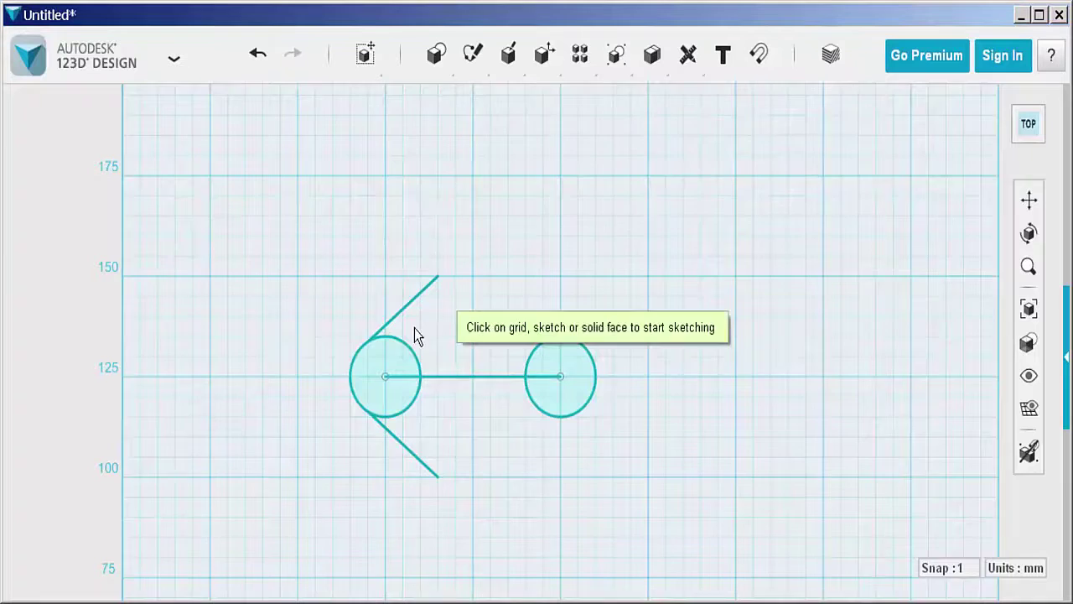
click(410, 353)
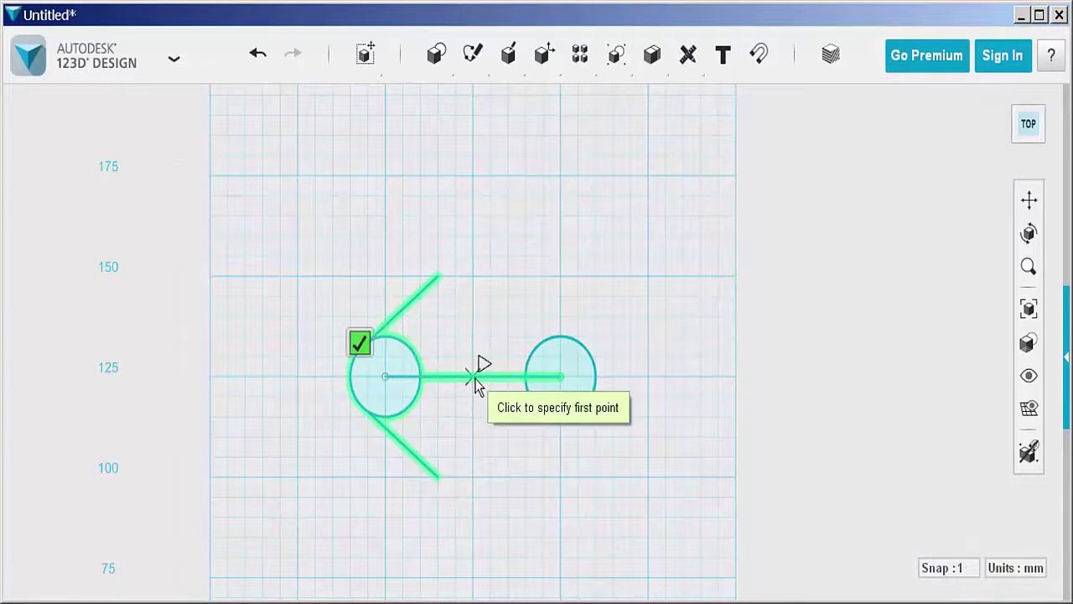
click(473, 376)
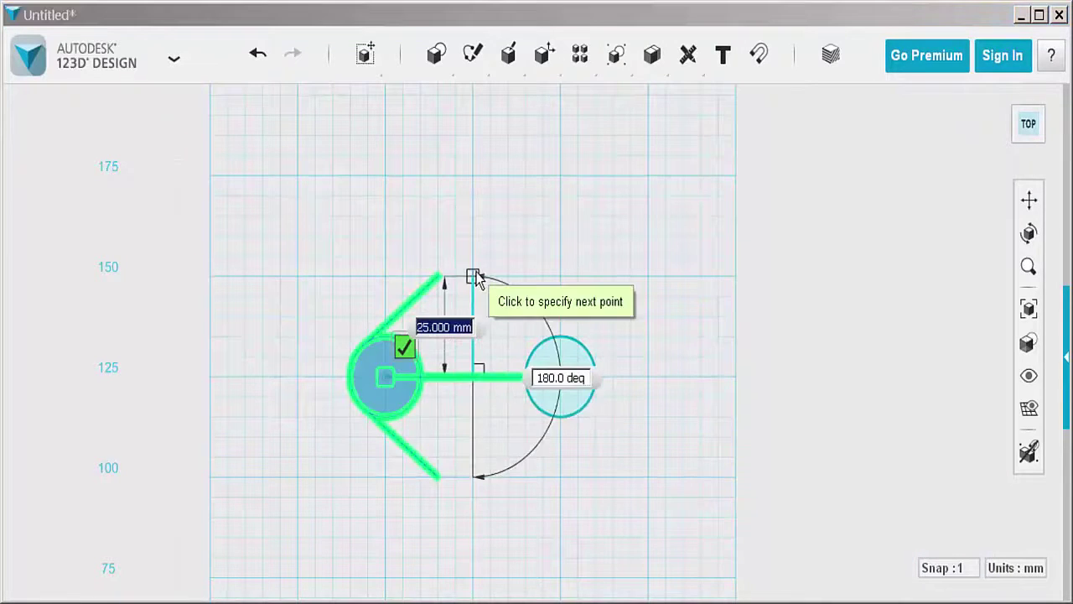
click(474, 277)
click(405, 239)
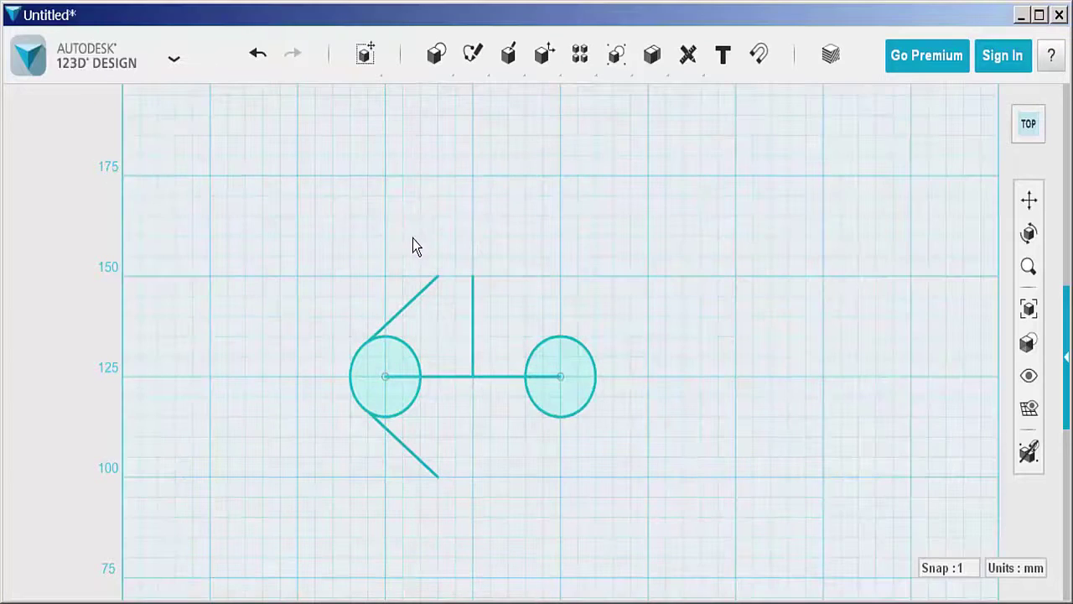
- Mirror the upper diagonal across the vertical line onto the right circle
click(414, 295)
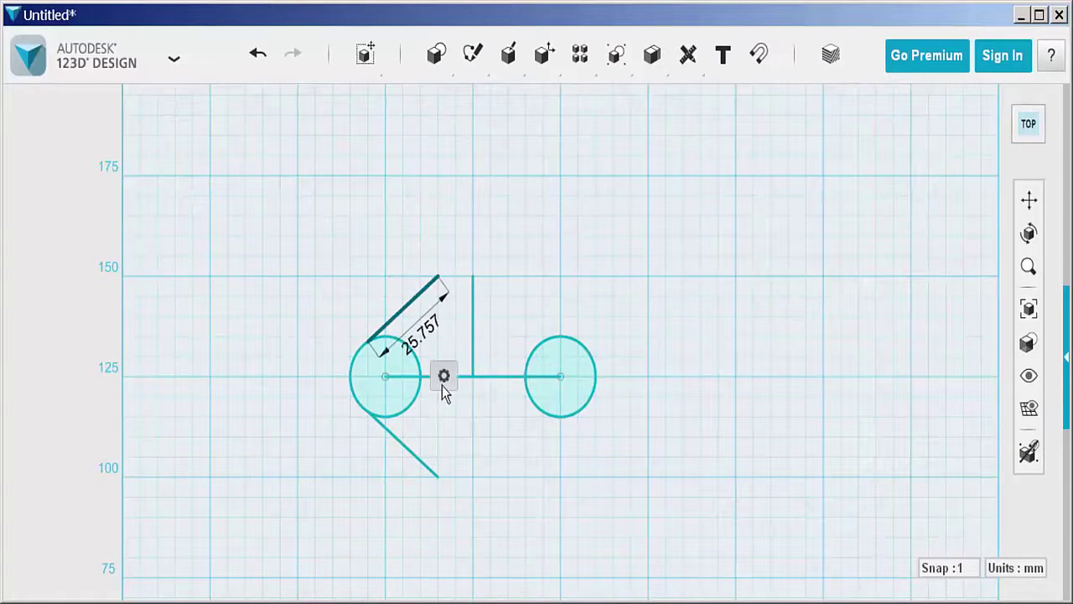
mouse_move(443, 371)
click(564, 373)
click(668, 159)
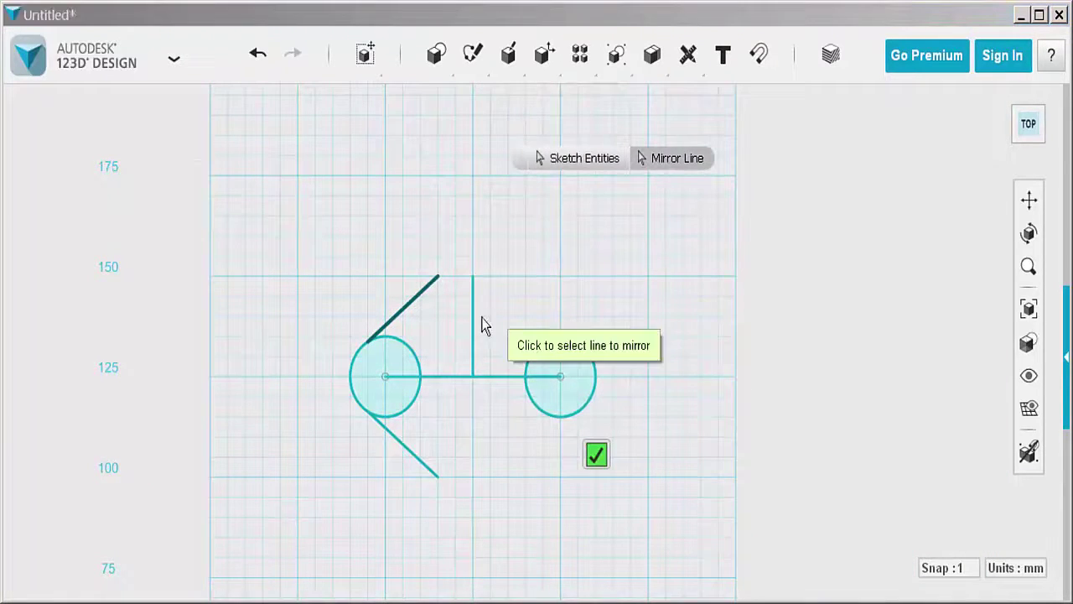
click(473, 324)
click(397, 287)
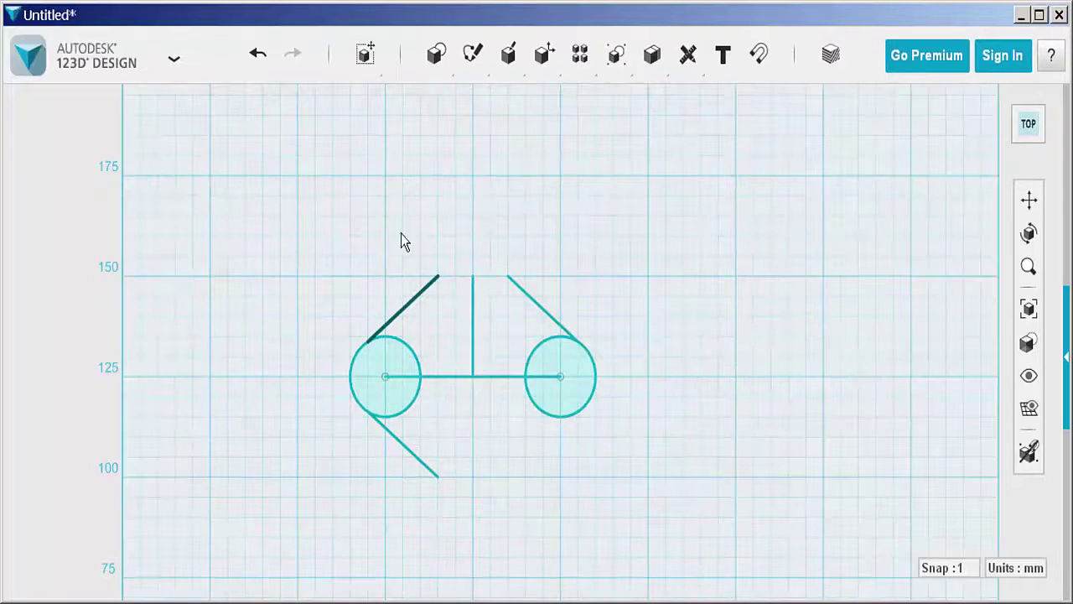
- Mirror the lower-left diagonal across the vertical line to create the lower-right one
click(410, 451)
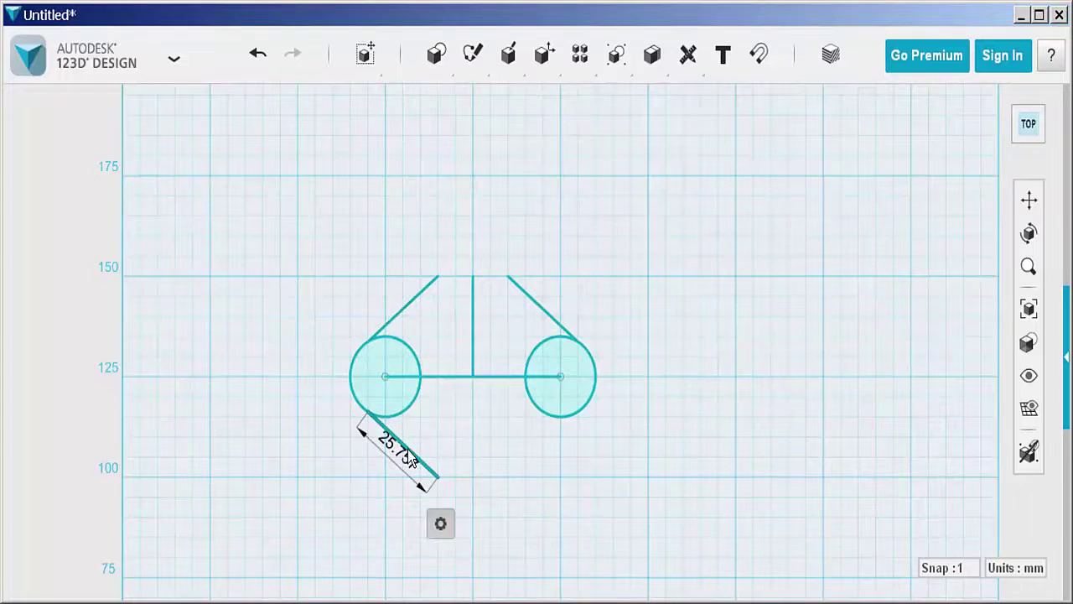
mouse_move(442, 524)
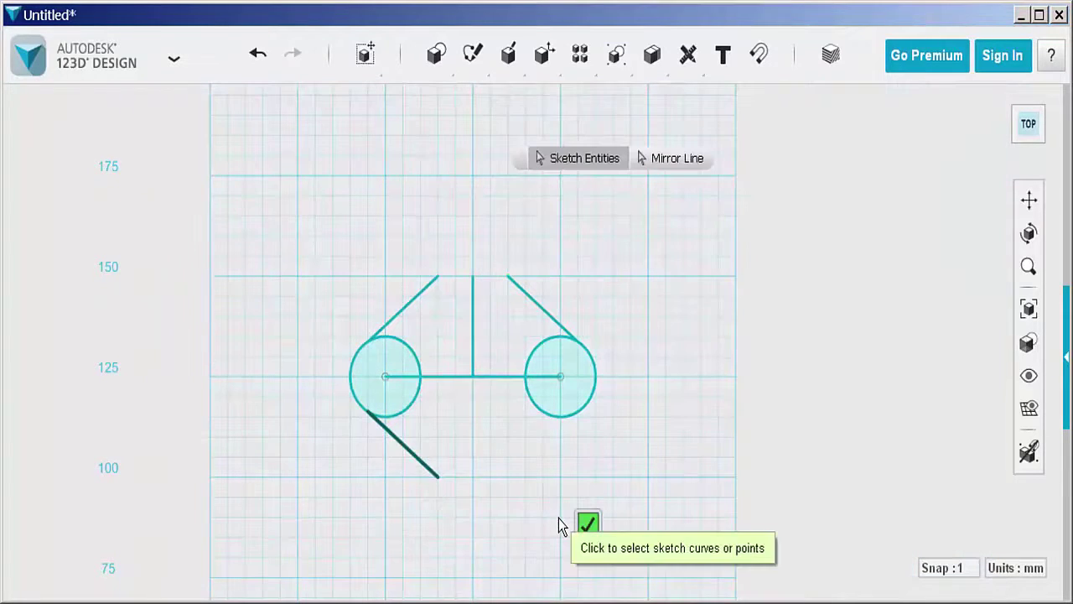
click(662, 158)
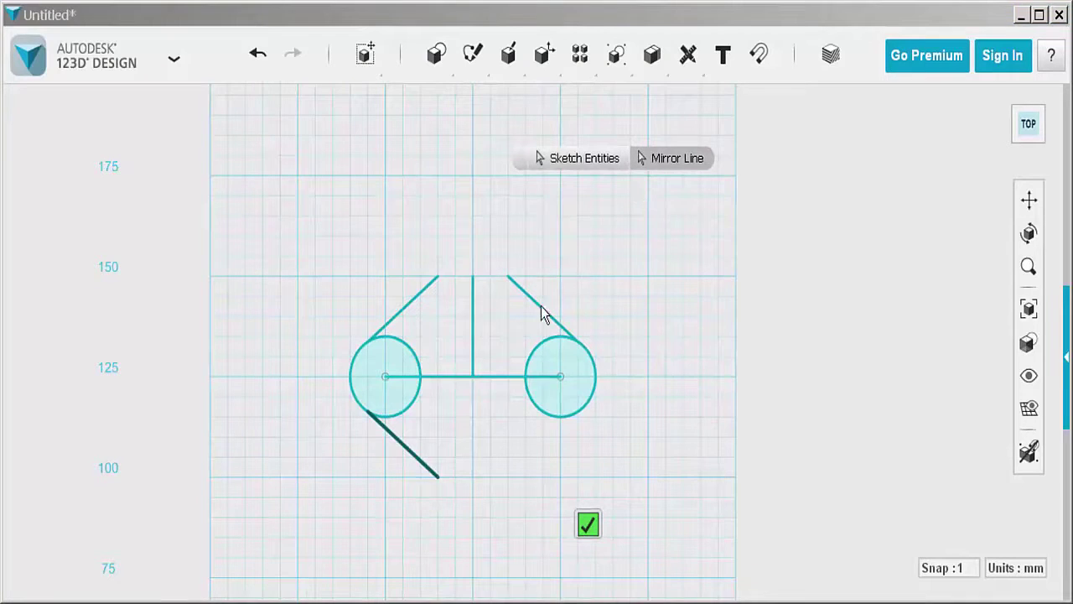
click(474, 353)
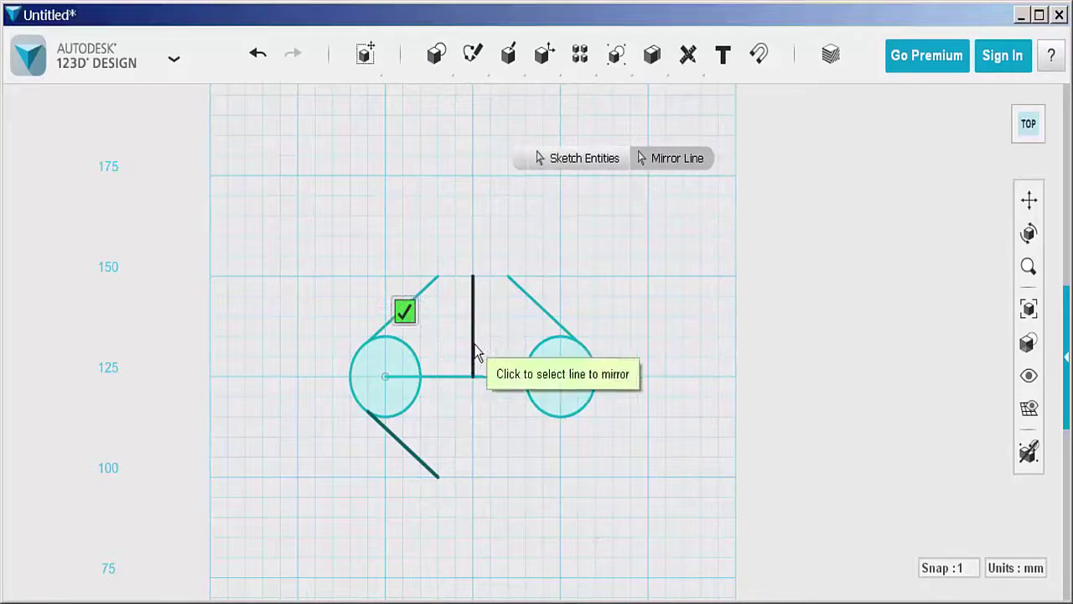
click(403, 313)
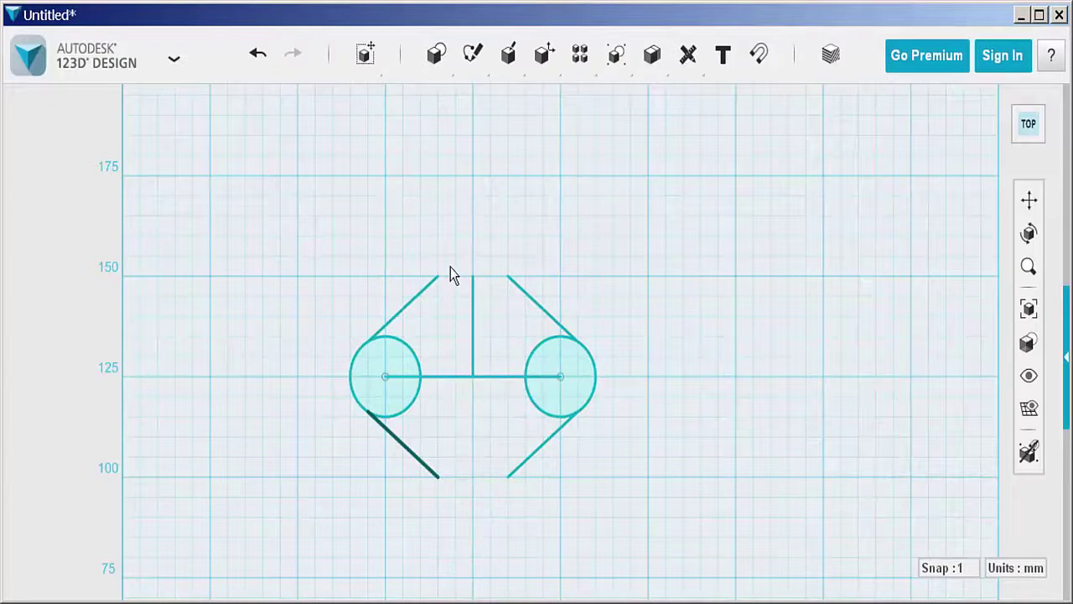
- Extend all four diagonals until they close into a diamond around both circles
mouse_move(472, 55)
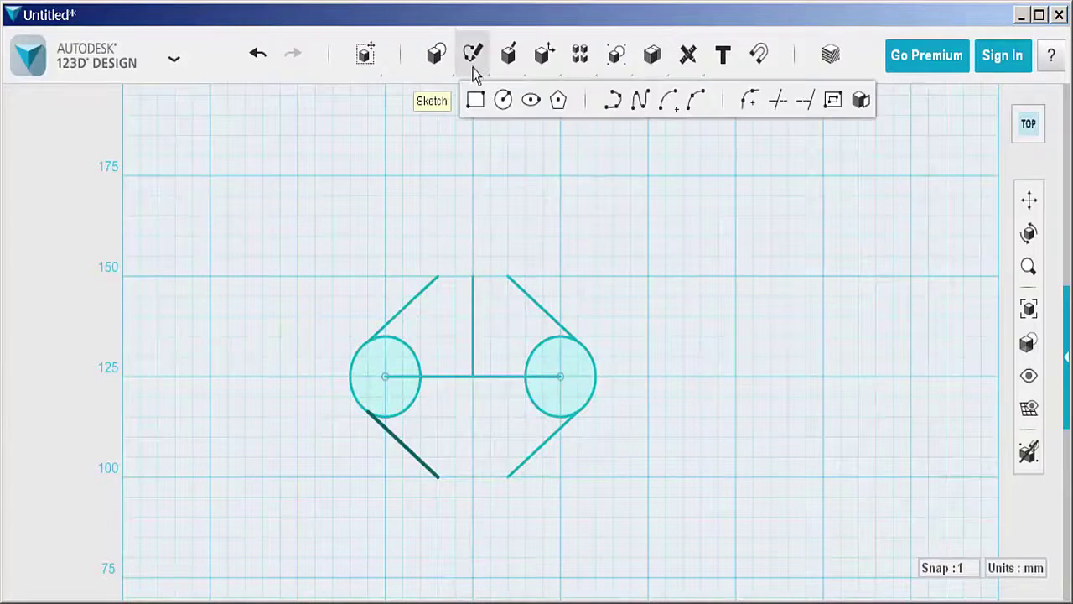
click(804, 100)
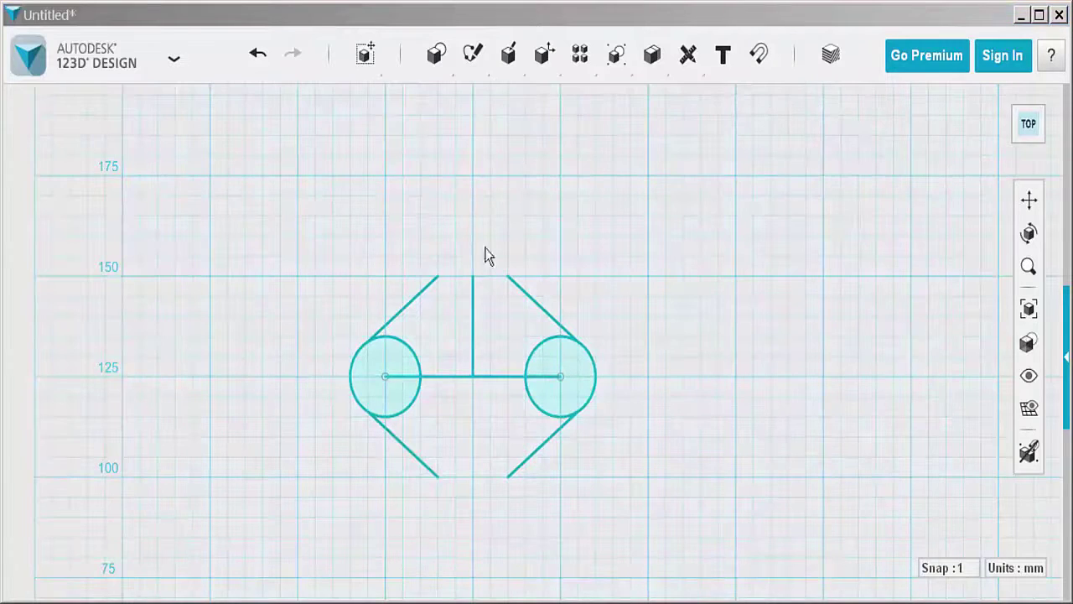
click(408, 305)
click(533, 294)
click(429, 468)
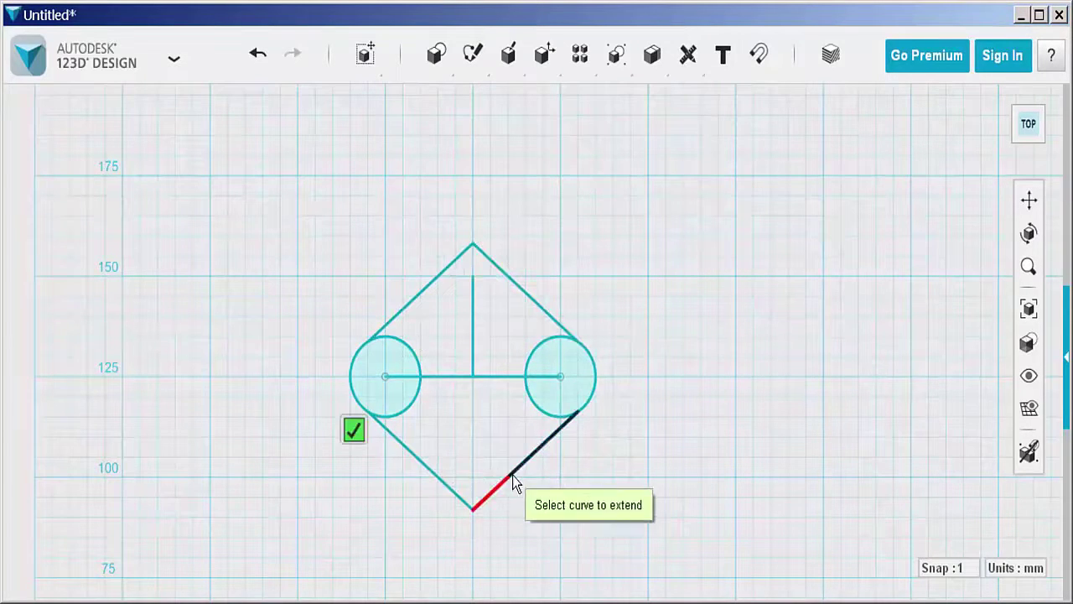
click(513, 472)
click(442, 443)
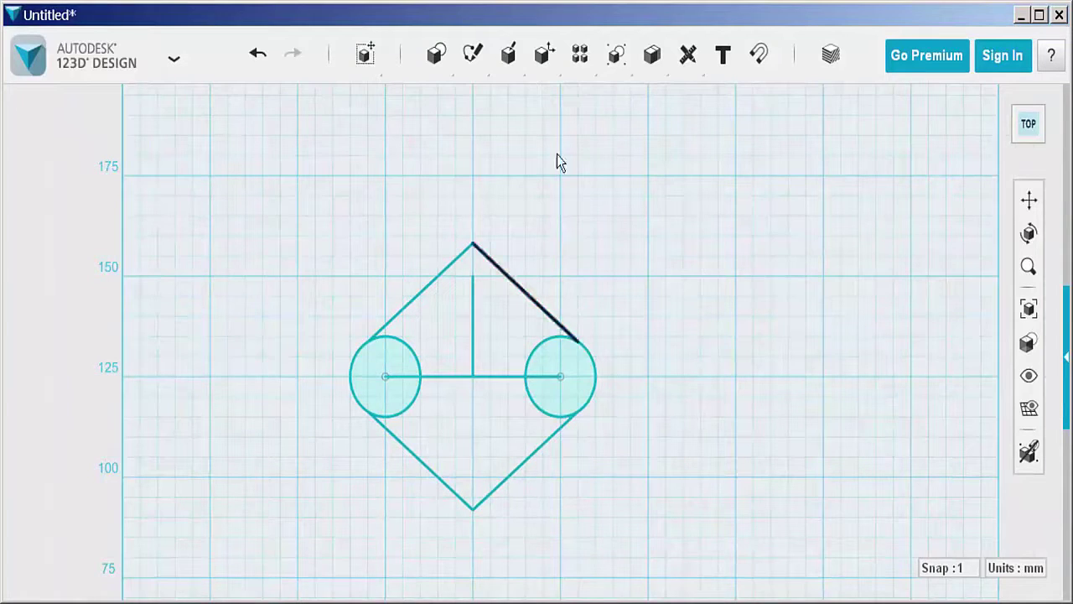
- Trim away the middle of the horizontal line and the vertical centre line
mouse_move(472, 55)
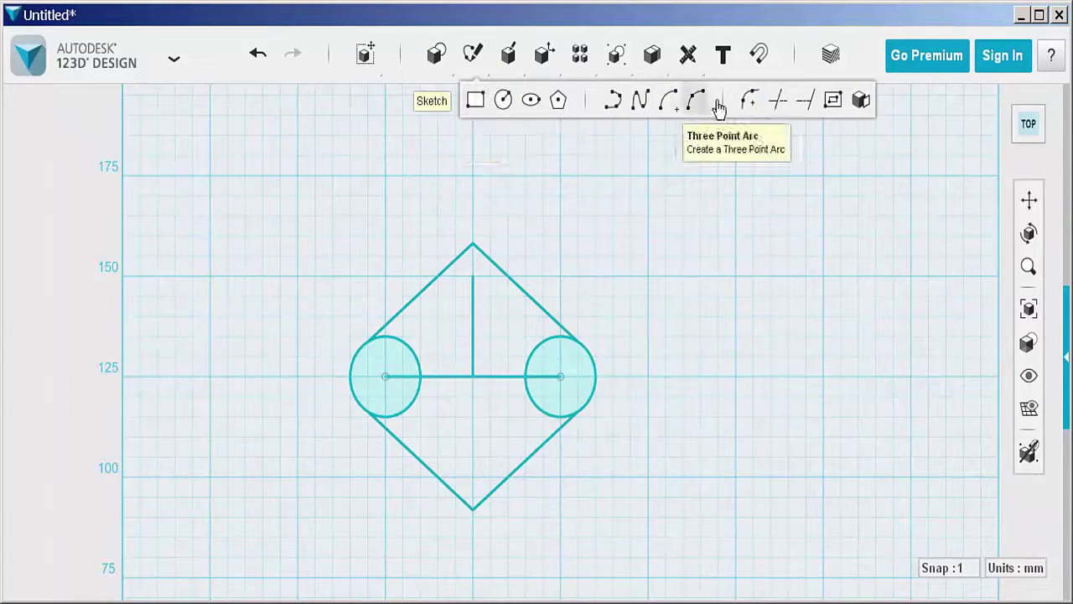
click(773, 107)
click(471, 325)
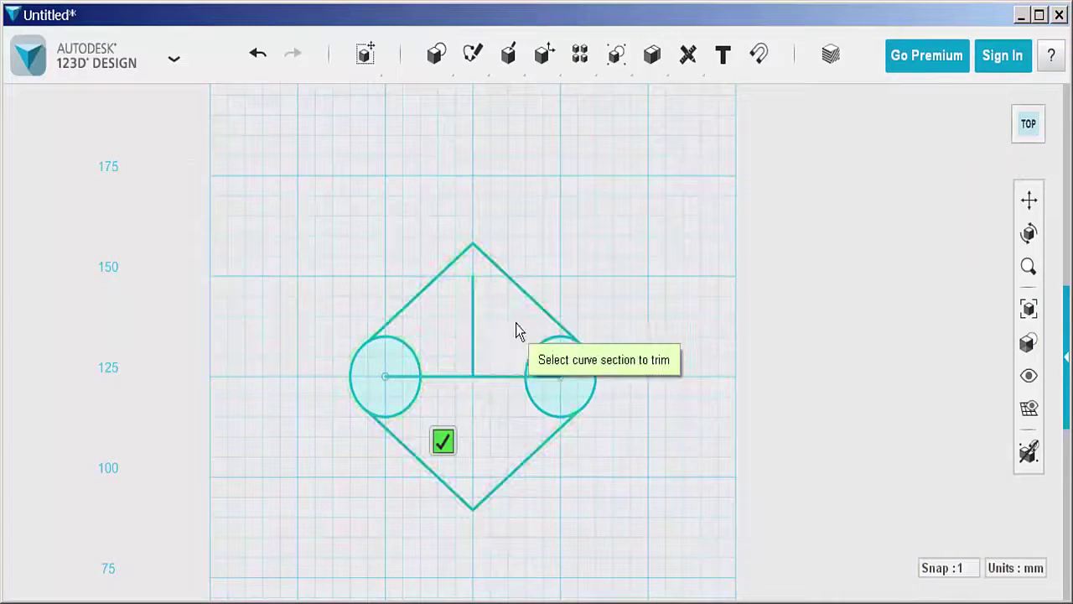
click(502, 377)
click(448, 379)
click(472, 340)
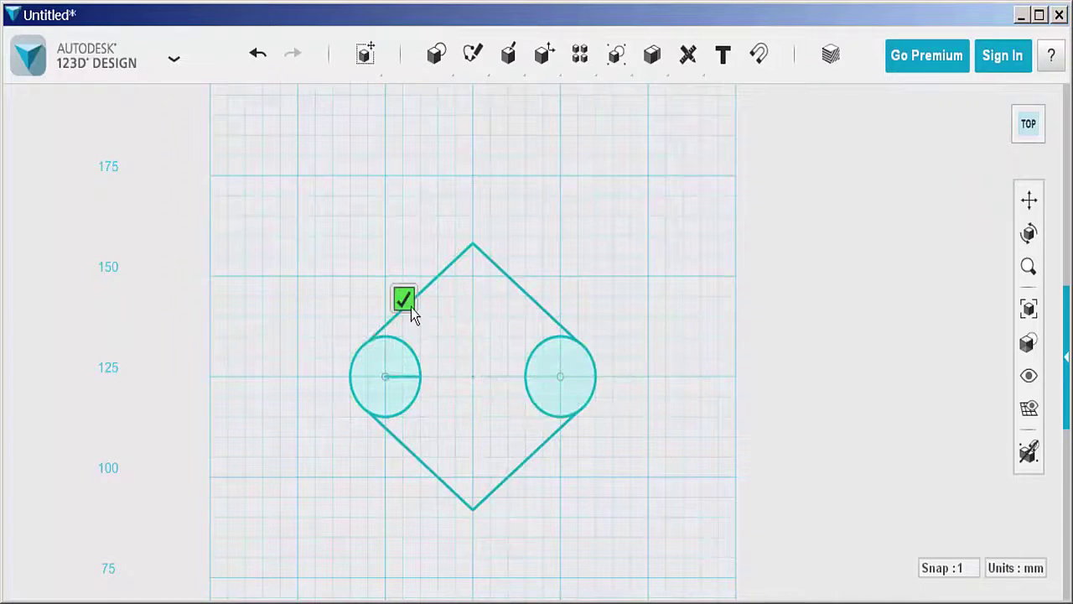
click(405, 301)
- Fillet the diamond's top corner between the two upper lines with radius 27.5
mouse_move(472, 57)
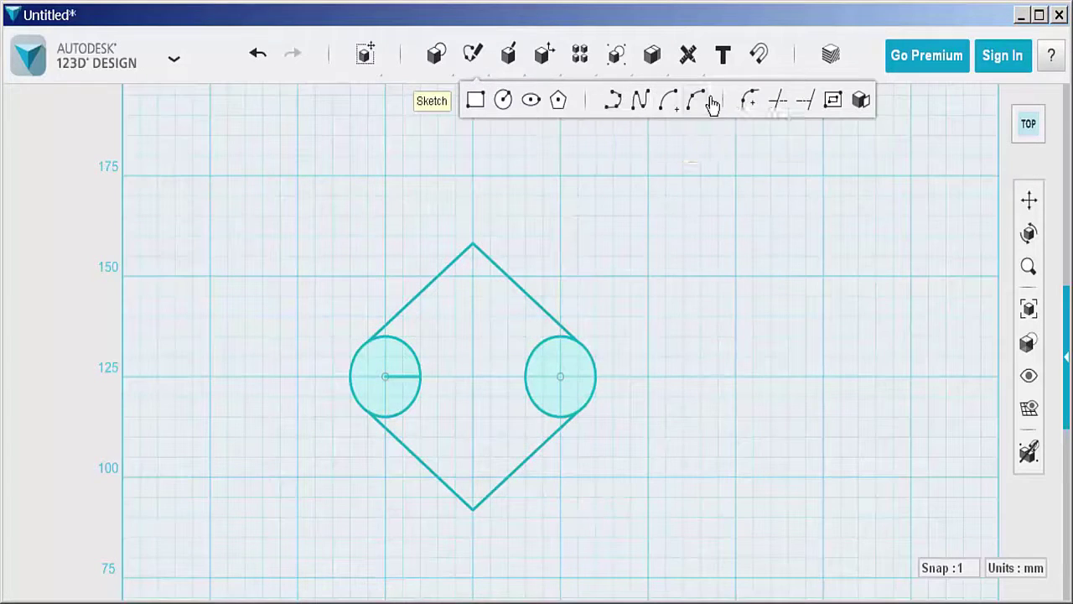
click(749, 99)
click(450, 268)
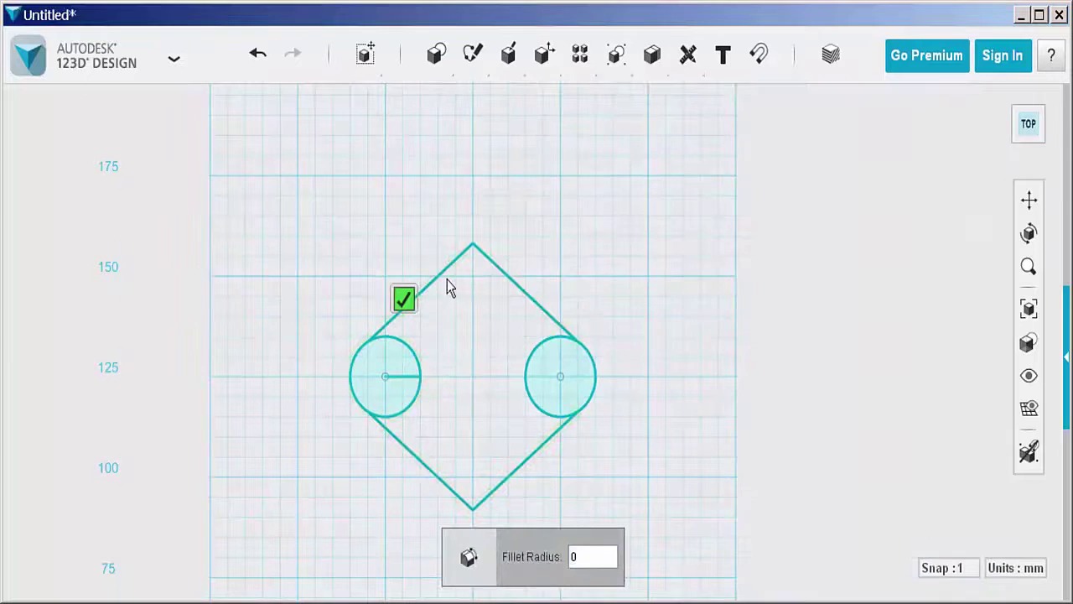
click(439, 276)
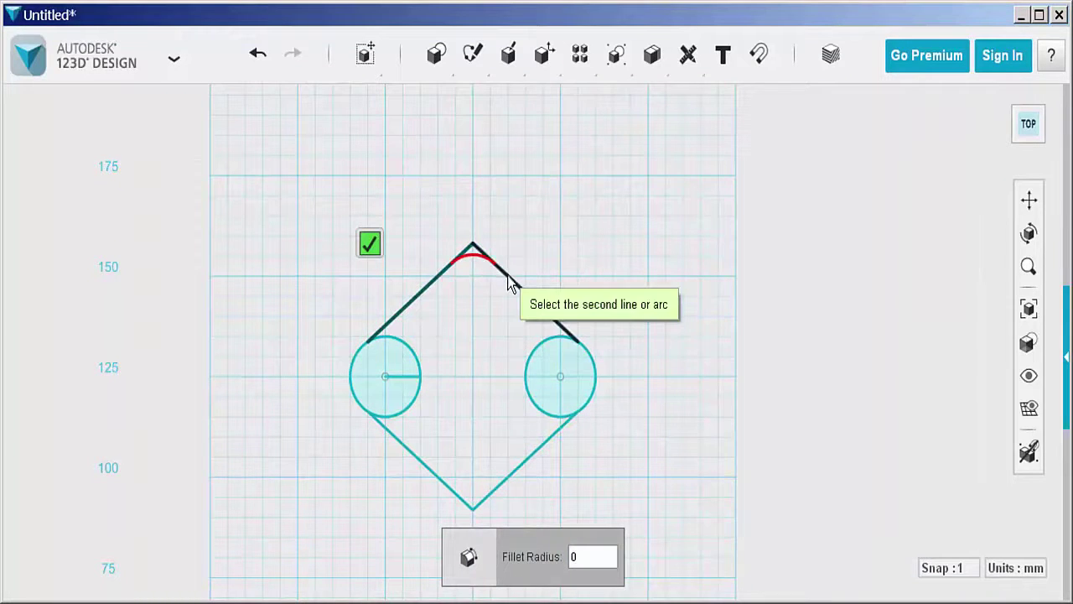
click(507, 282)
drag(472, 250, 472, 267)
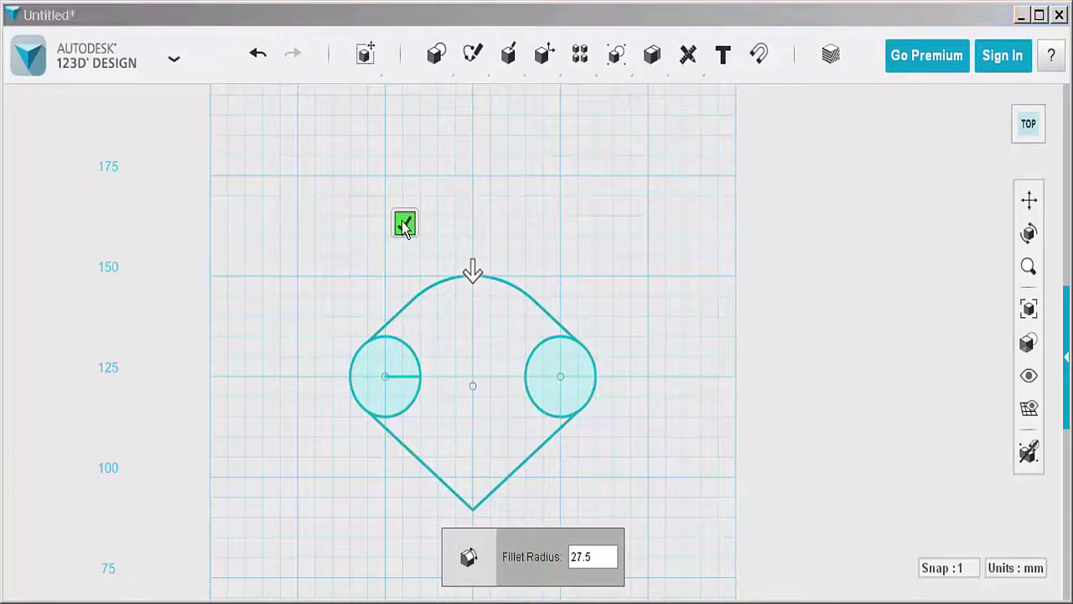
click(405, 223)
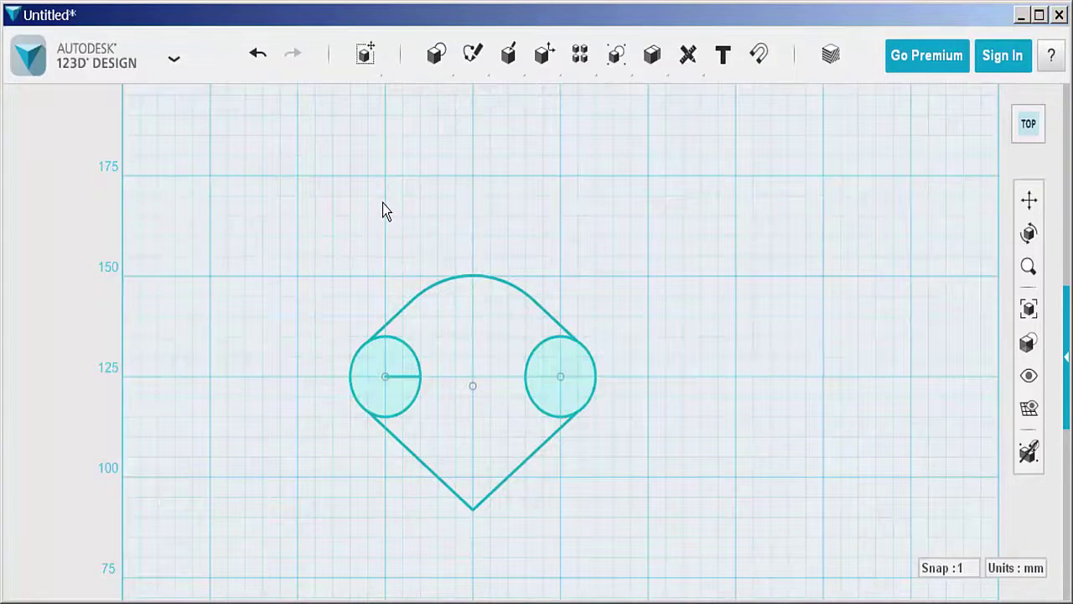
- Select the top fillet arc and start mirroring it
click(474, 277)
mouse_move(503, 355)
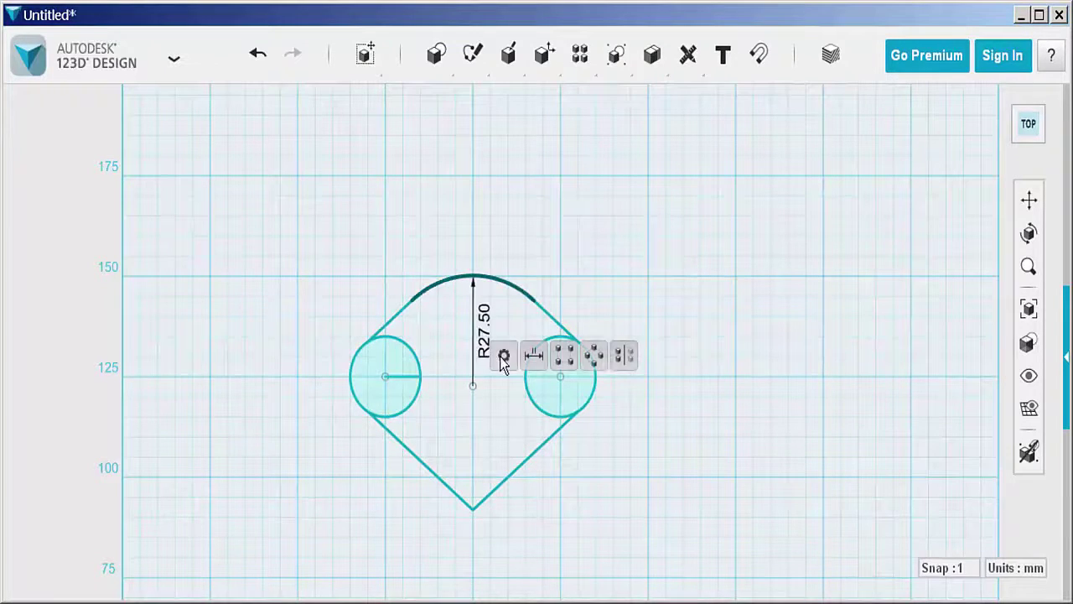
click(626, 356)
- Mirror the top arc to the bottom across the left circle's radius line
click(662, 159)
click(405, 378)
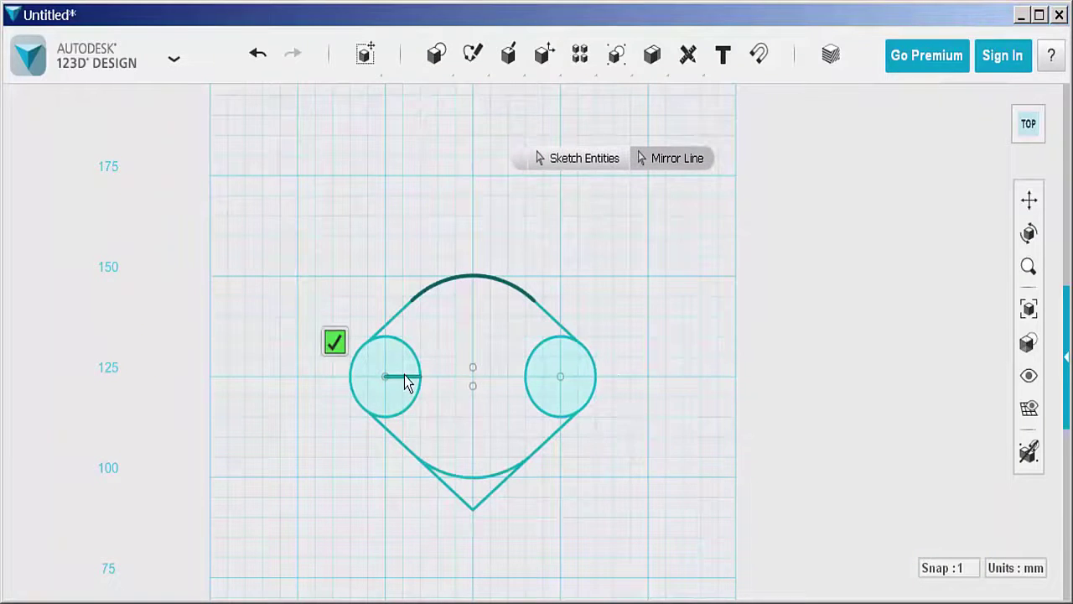
click(335, 341)
- Trim the lower corner segments and the left circle's inner arc
mouse_move(474, 54)
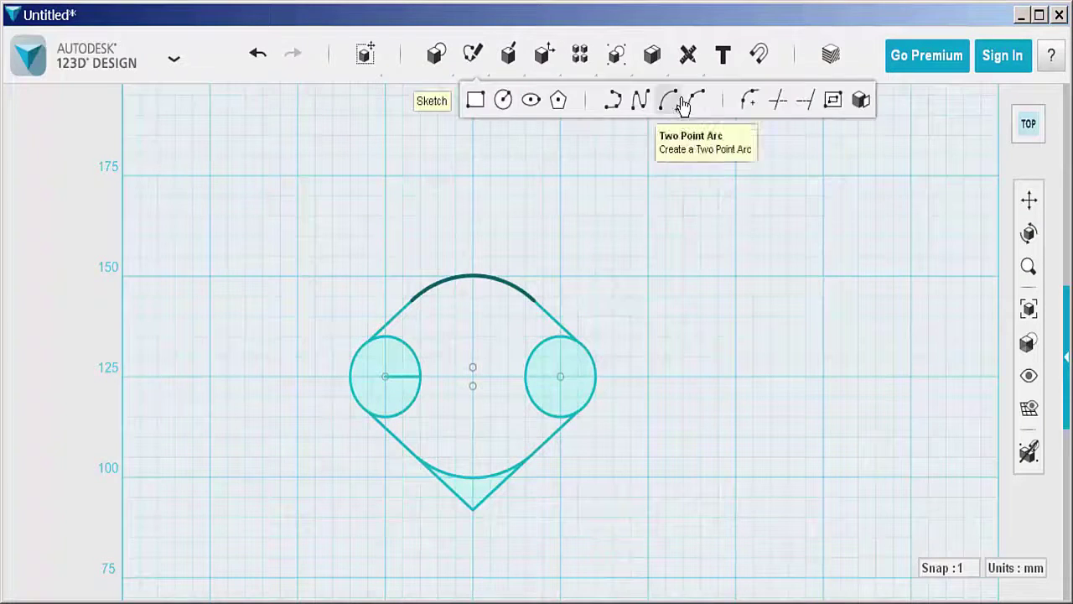
click(777, 100)
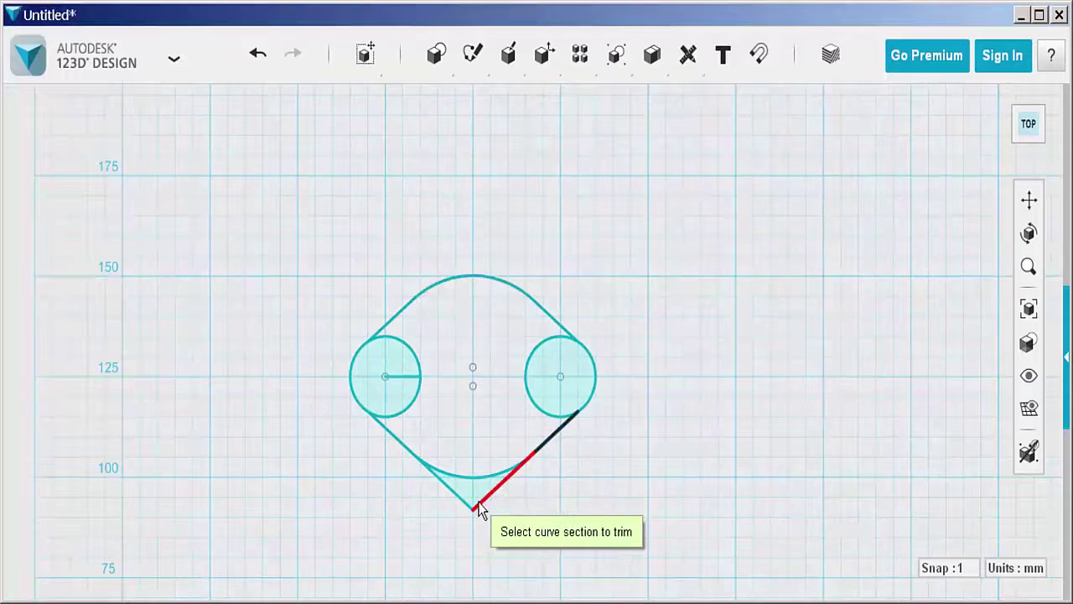
click(479, 503)
click(455, 492)
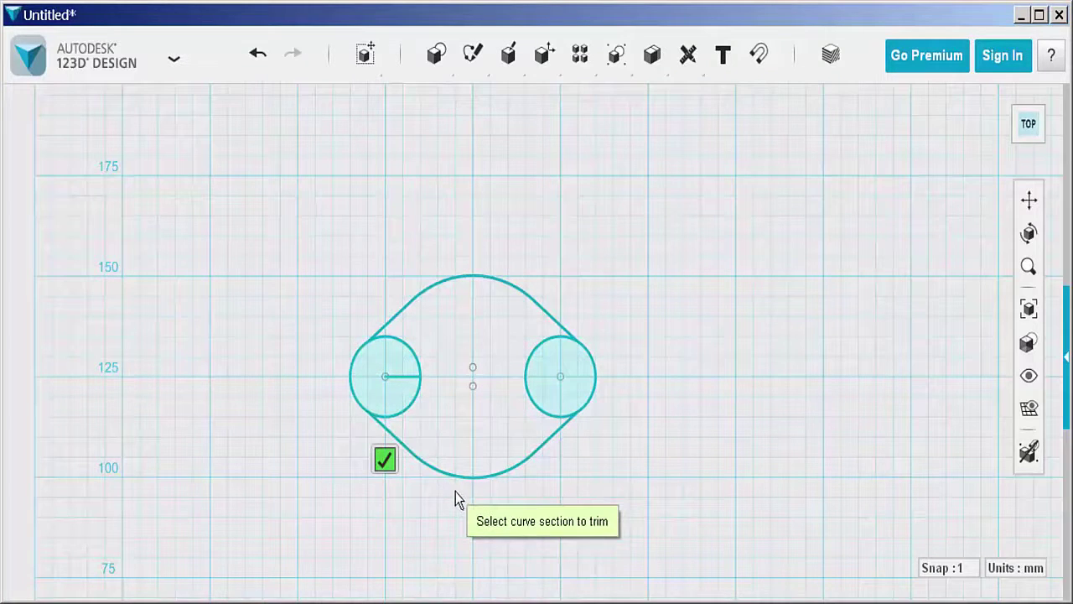
click(408, 406)
- Delete the right circle from the sketch
key(Escape)
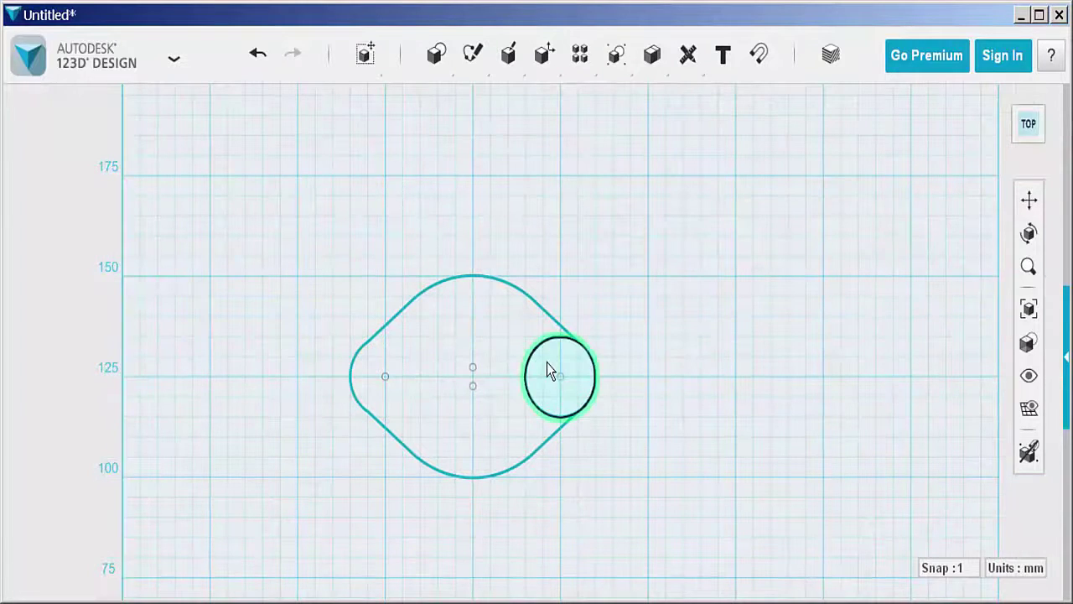
click(546, 368)
key(Delete)
- Draw a vertical line from the centre point up to the top arc
scroll(549, 362, up, 3)
mouse_move(474, 63)
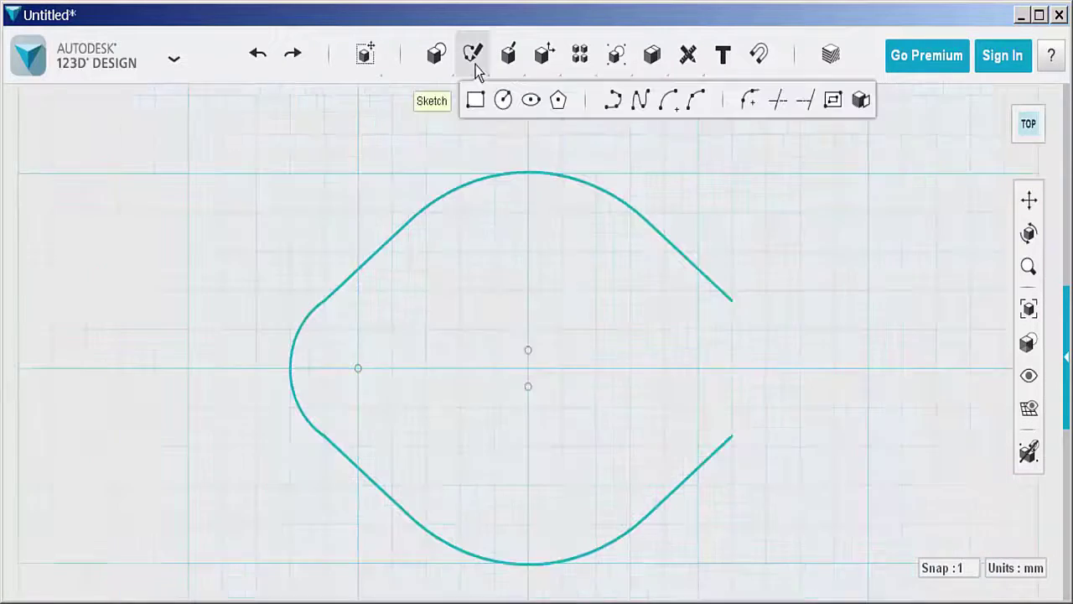
click(613, 99)
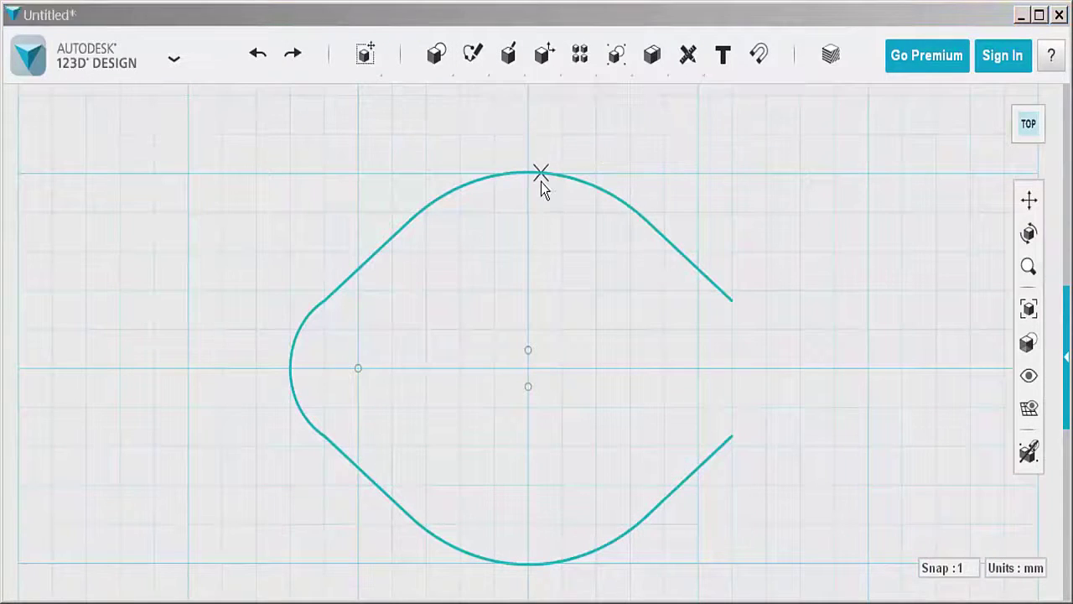
click(528, 349)
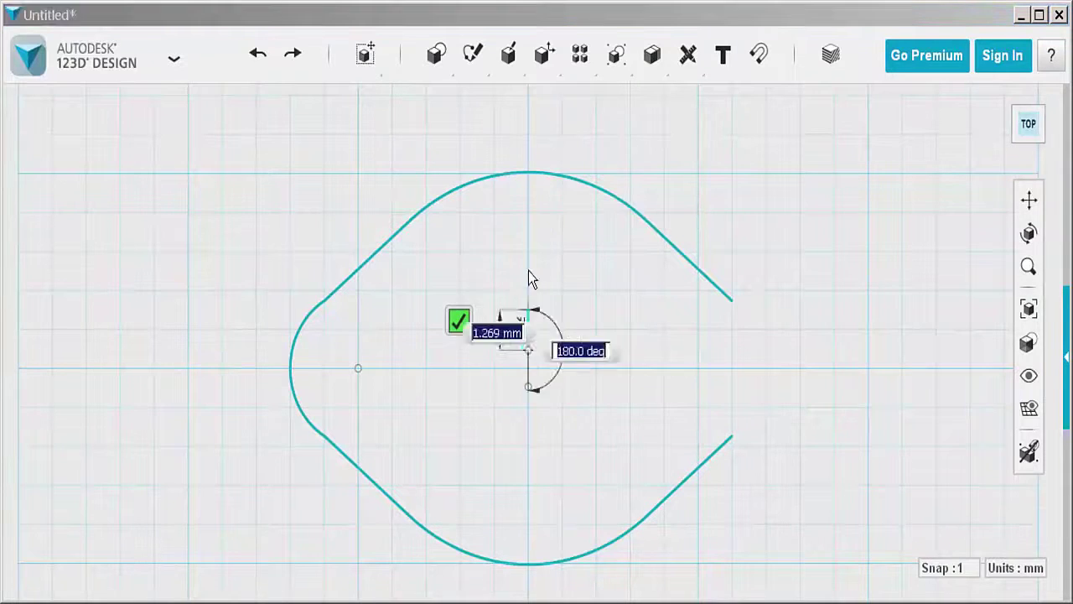
click(528, 173)
click(456, 139)
- Mirror the rounded left end across the vertical line to close the profile
click(298, 346)
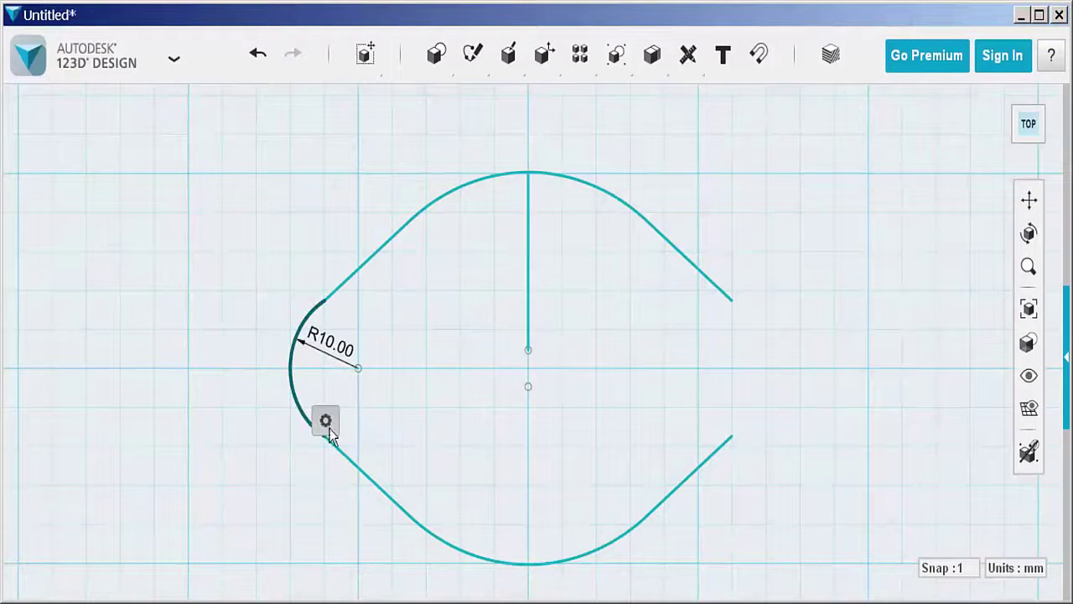
mouse_move(326, 419)
click(442, 419)
click(647, 158)
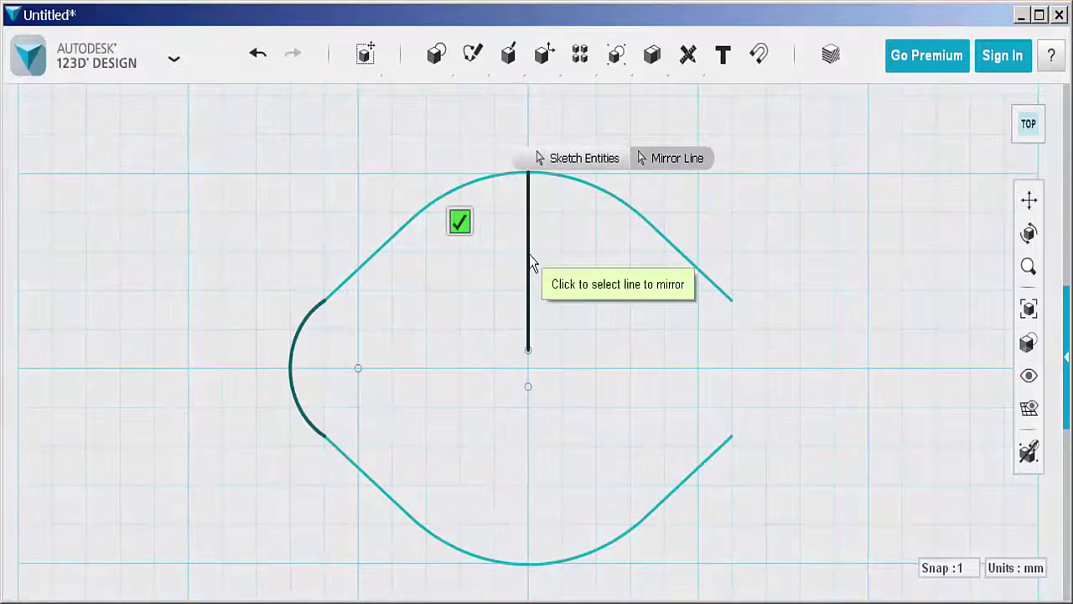
click(528, 256)
click(460, 221)
scroll(251, 293, down, 1)
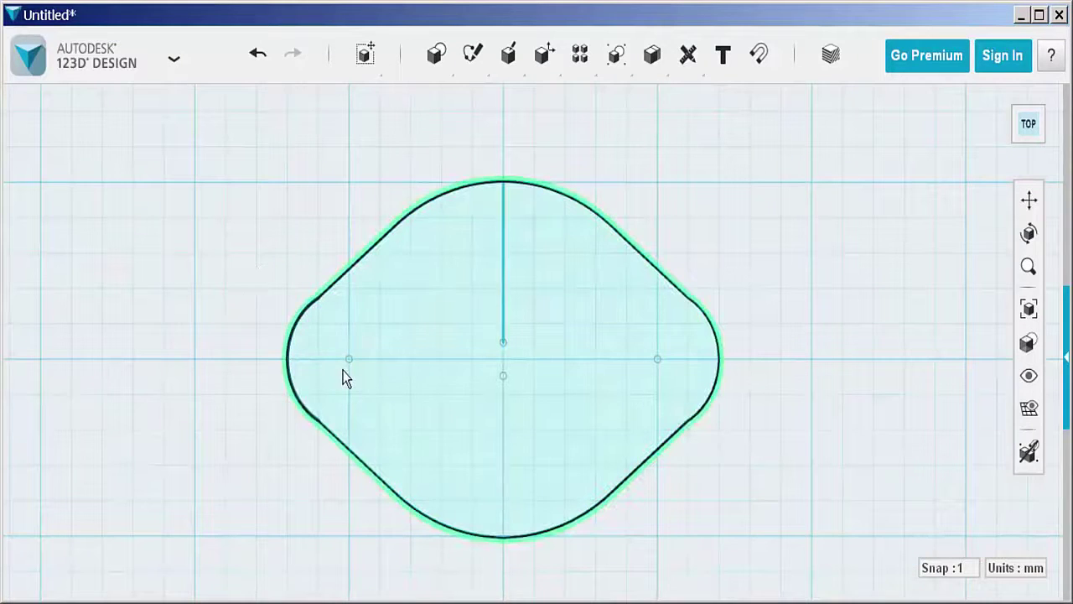
- Add radius-4 circles at the profile's left and right points
mouse_move(435, 55)
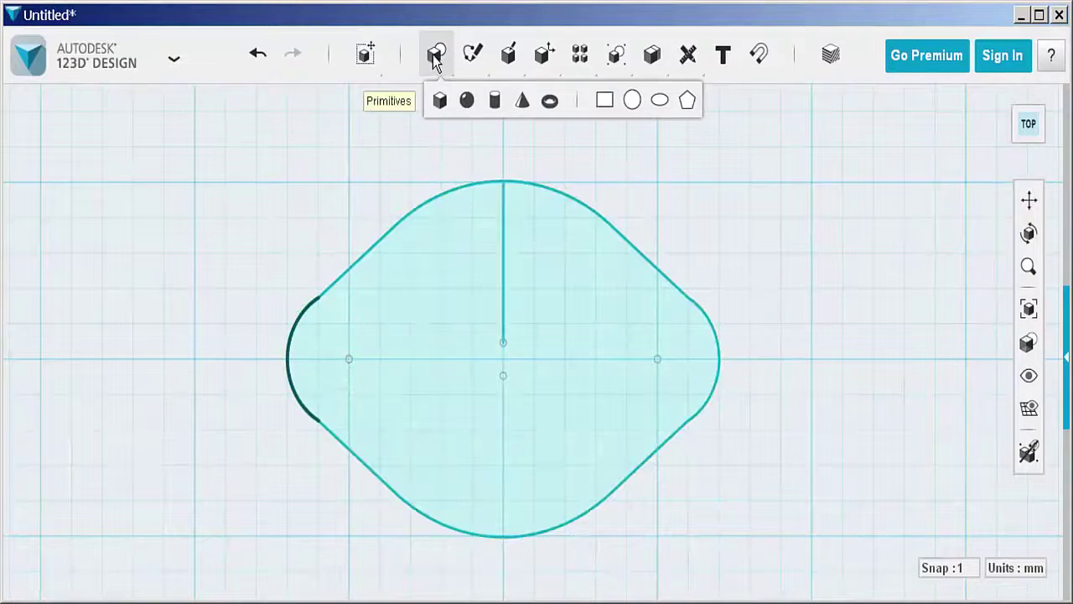
click(630, 100)
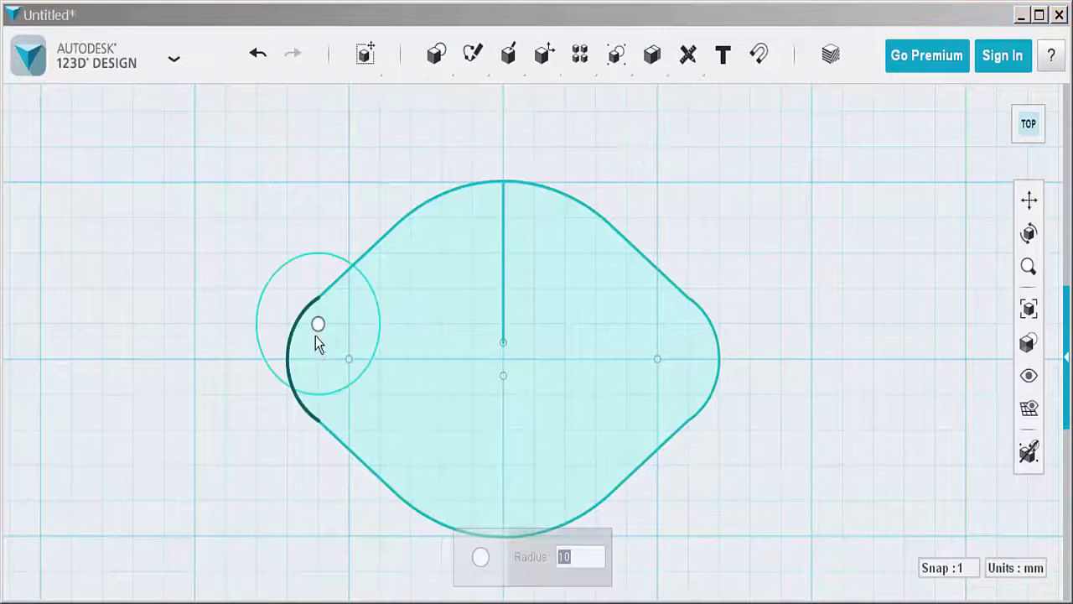
text(4)
key(Return)
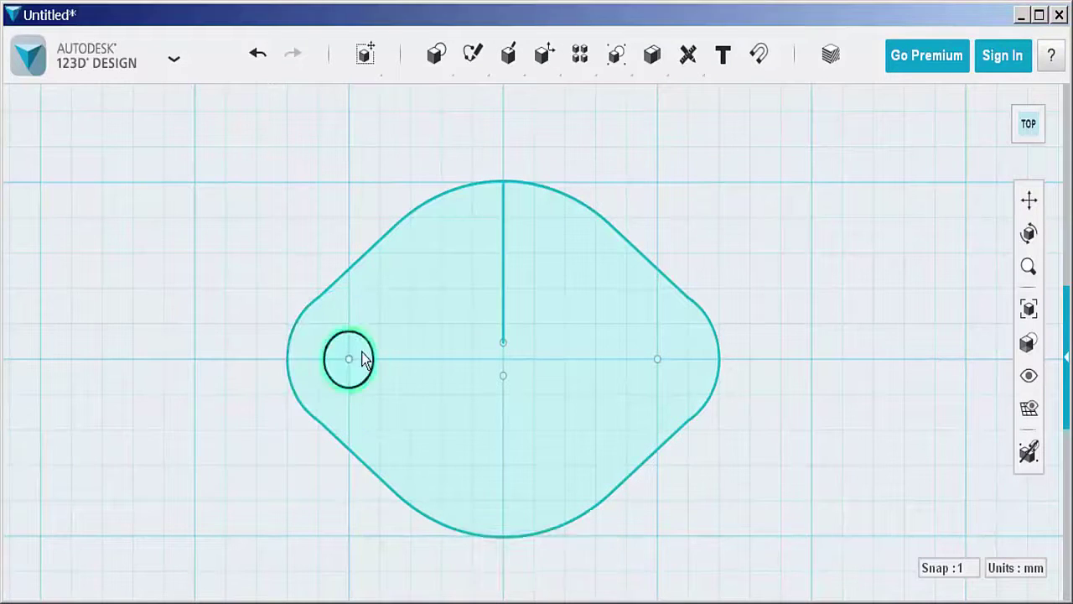
mouse_move(435, 55)
click(632, 100)
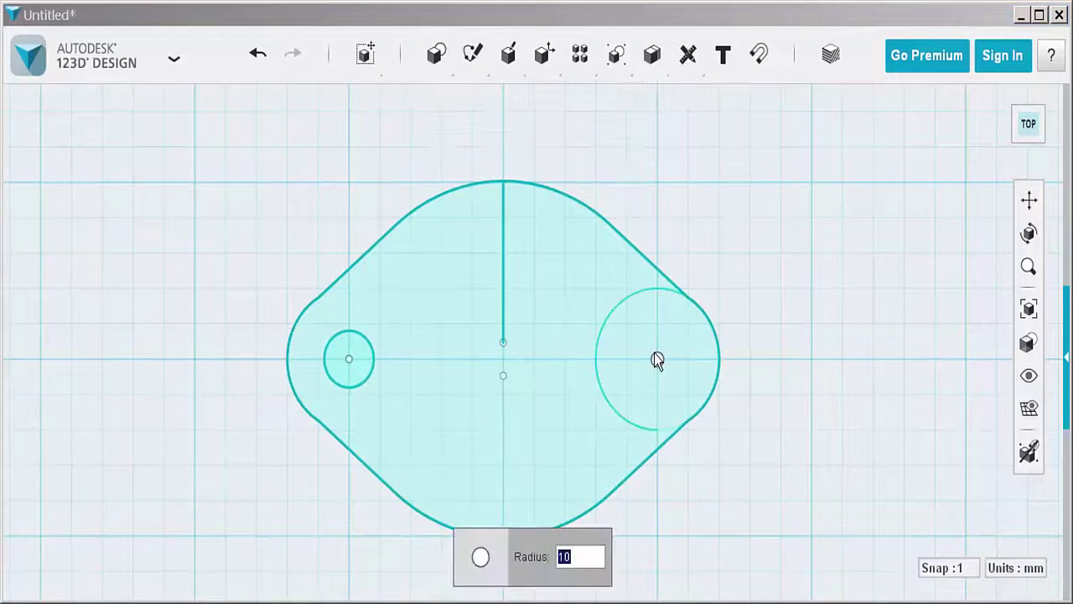
text(4)
key(Return)
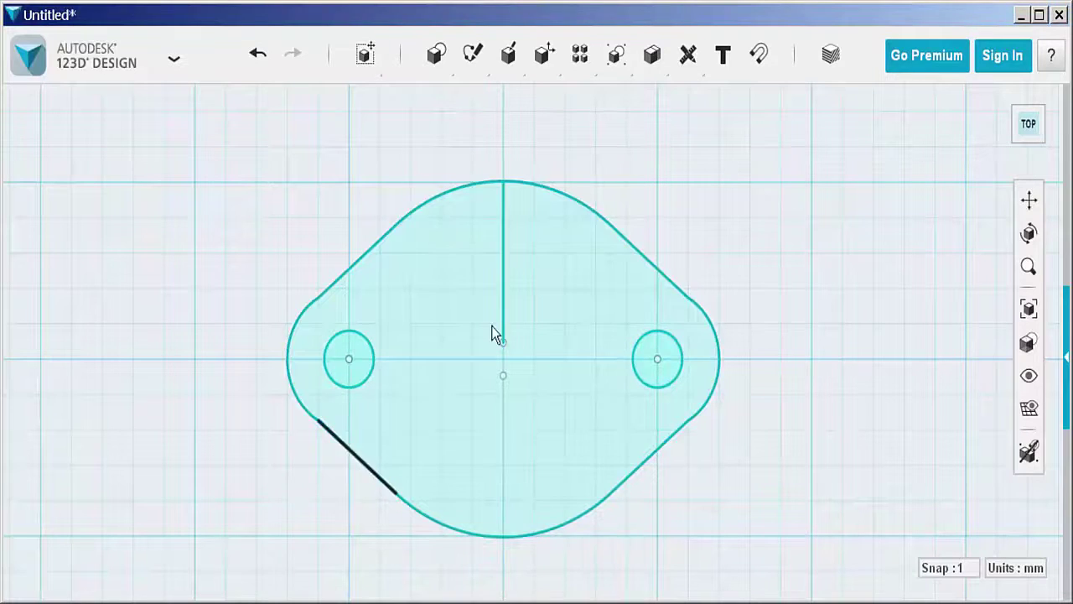
- Delete the vertical line and place a radius-10 circle at the profile centre
click(502, 252)
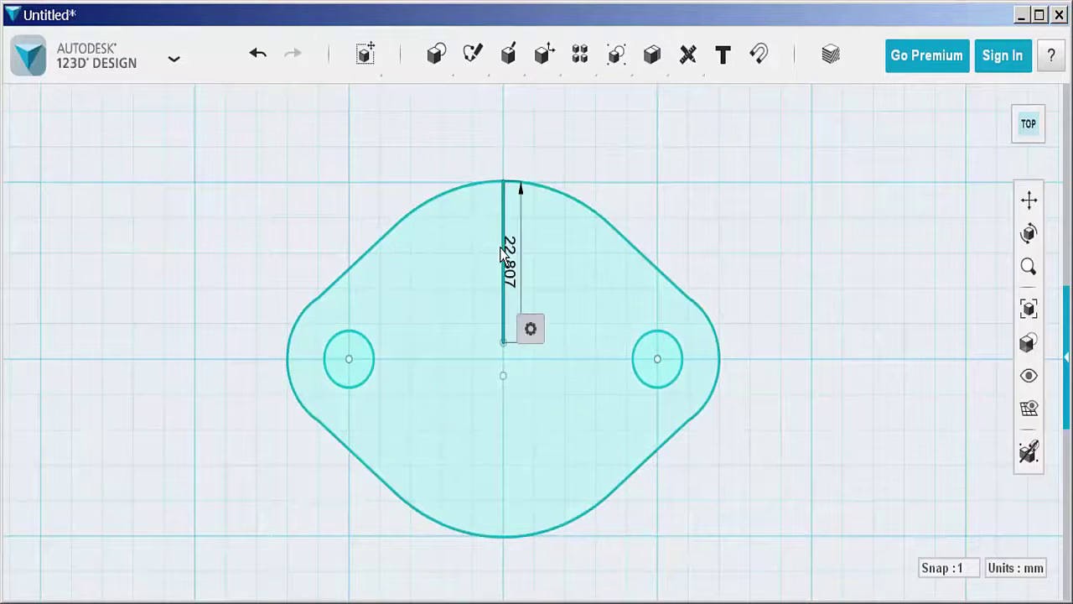
key(Delete)
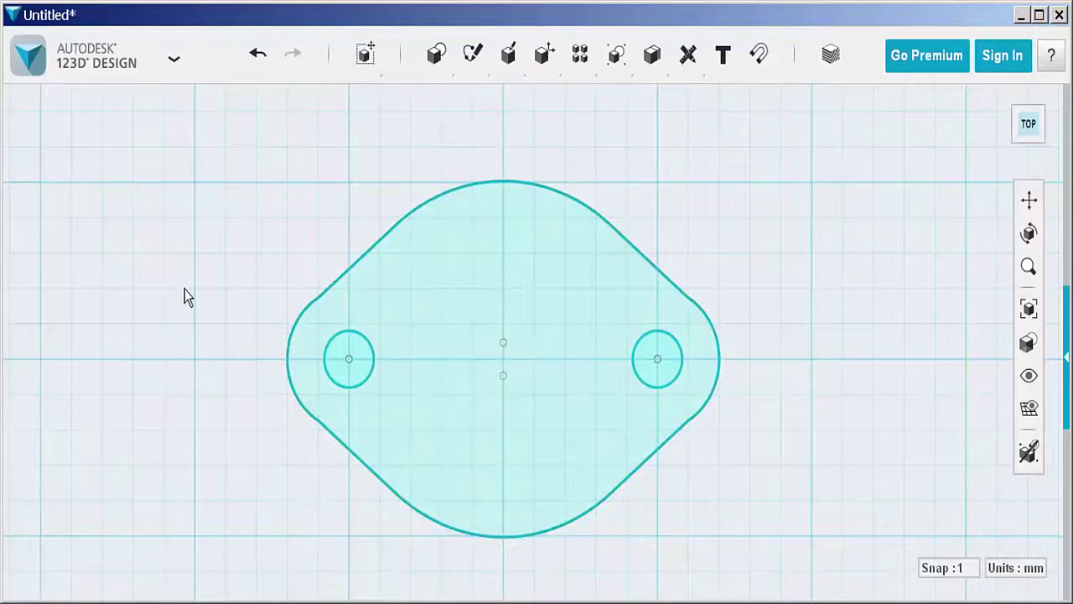
mouse_move(432, 63)
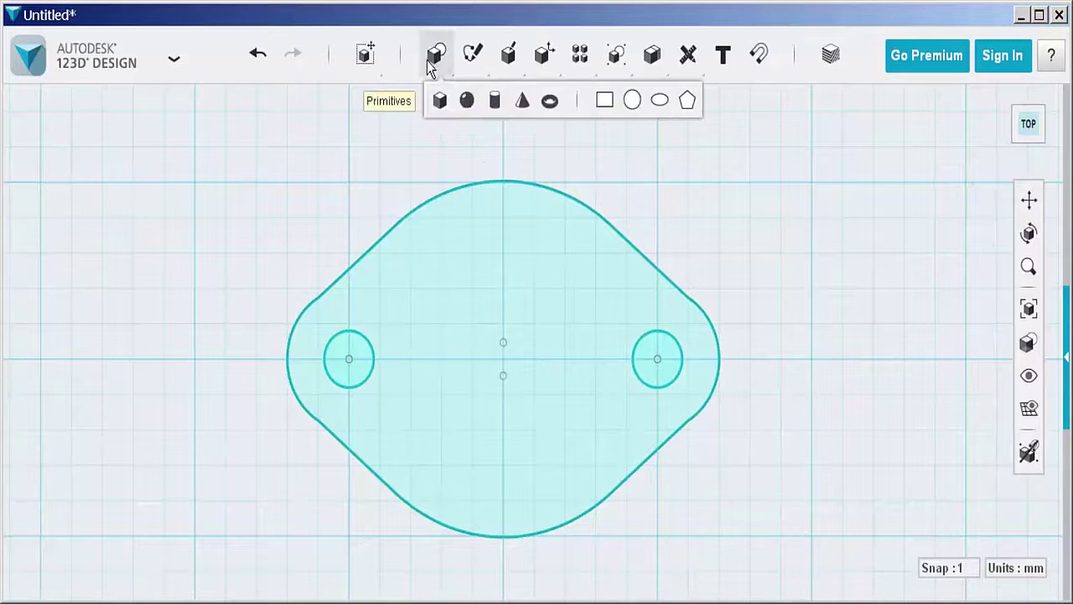
click(632, 102)
click(502, 354)
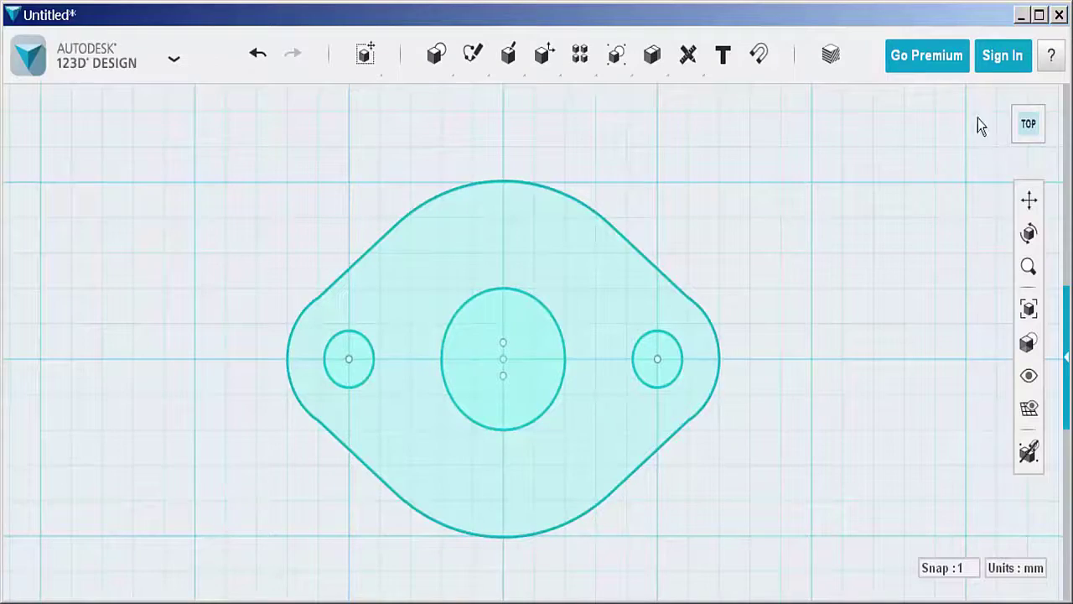
- From the home view, sketch a 70 × 30 mm rectangle on the grid beside the flange profile
click(1007, 100)
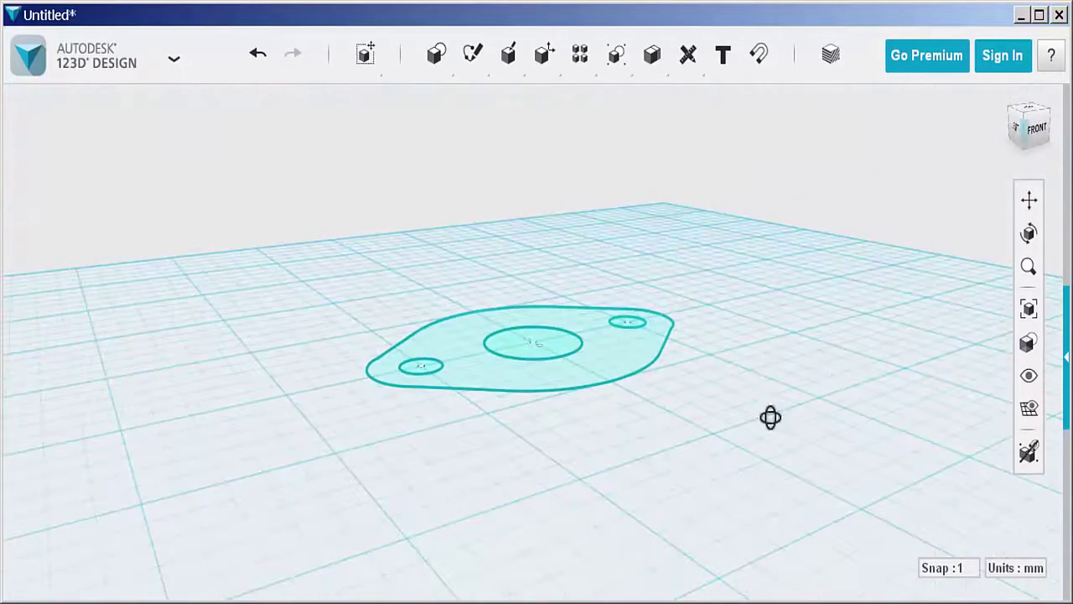
mouse_move(771, 416)
right_down()
mouse_move(773, 465)
mouse_move(769, 455)
right_up()
scroll(755, 427, down, 2)
mouse_move(743, 400)
middle_down()
mouse_move(876, 455)
mouse_move(872, 467)
middle_up()
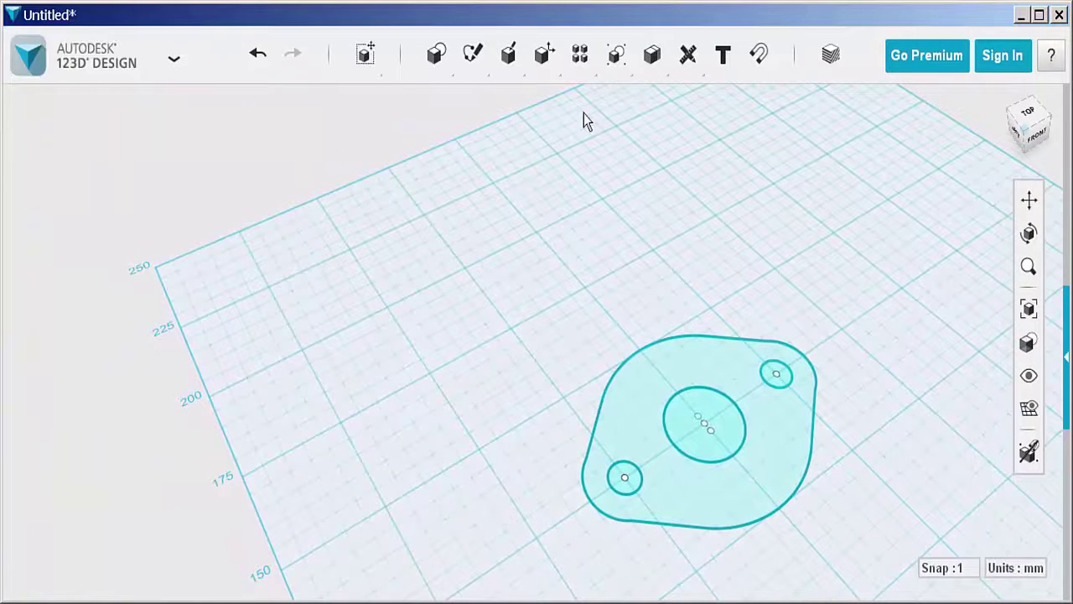
mouse_move(472, 56)
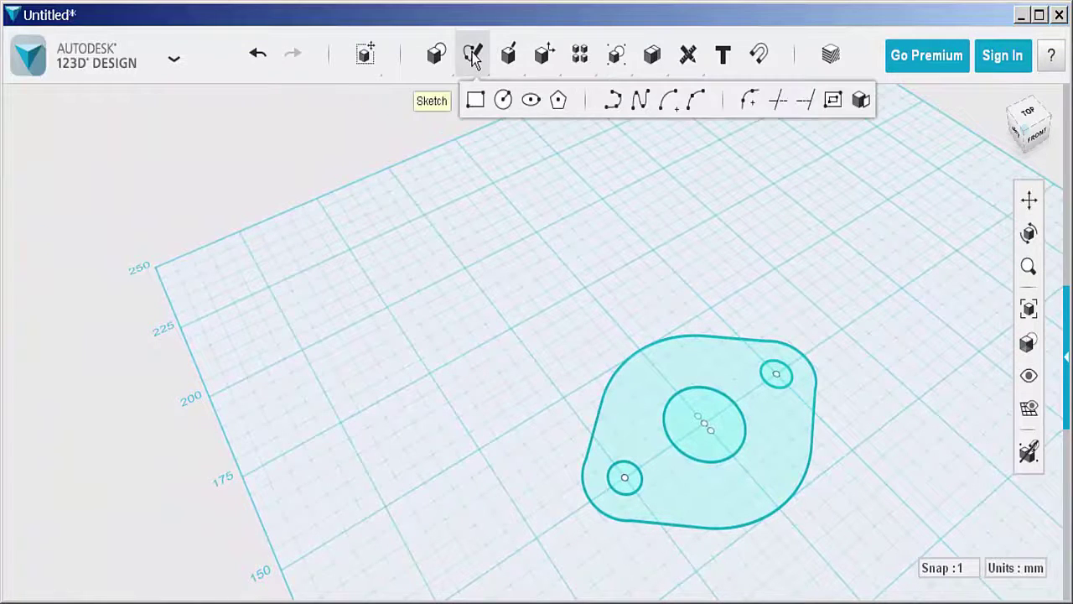
click(479, 106)
click(499, 330)
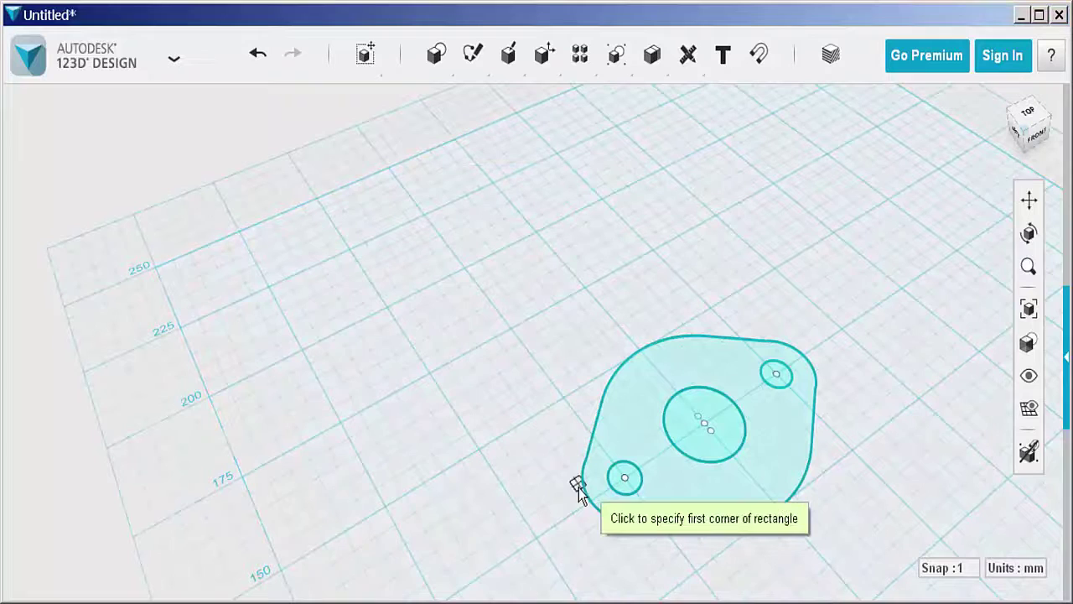
click(479, 344)
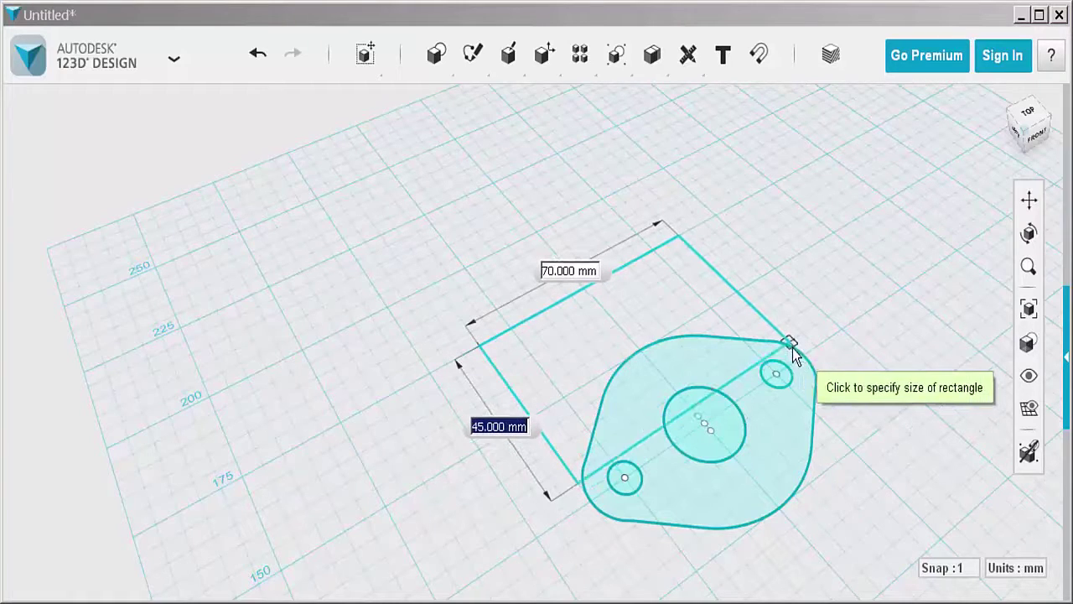
click(735, 294)
mouse_move(480, 448)
right_down()
mouse_move(463, 465)
mouse_move(570, 324)
right_up()
- Extrude the 70 × 30 mm rectangle upward by exactly 30 mm into a solid box
click(590, 323)
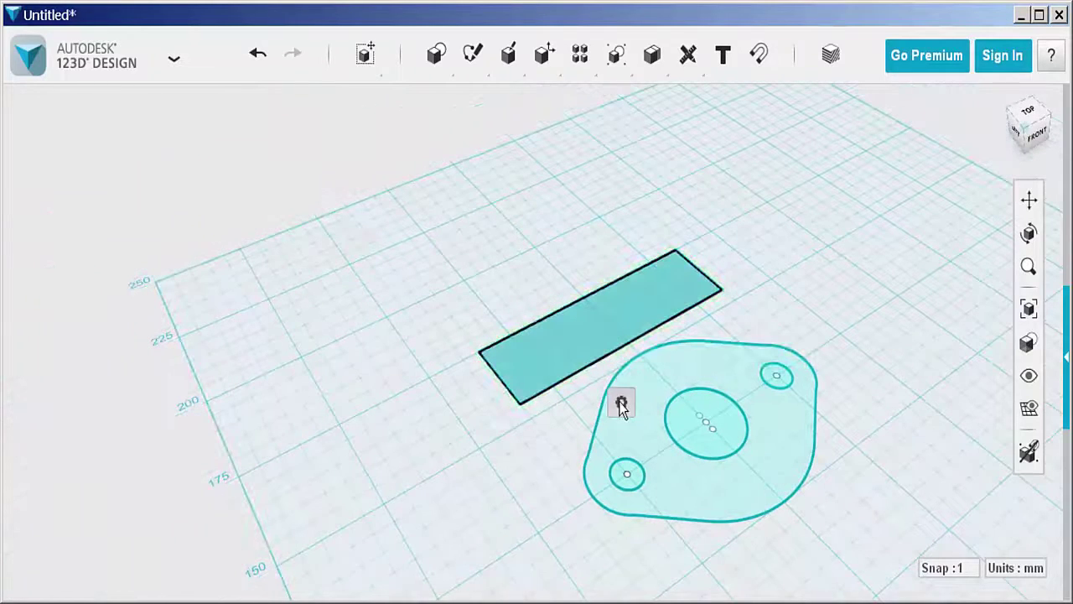
mouse_move(620, 406)
click(714, 403)
drag(606, 293, 591, 193)
right_drag(591, 193, 813, 395)
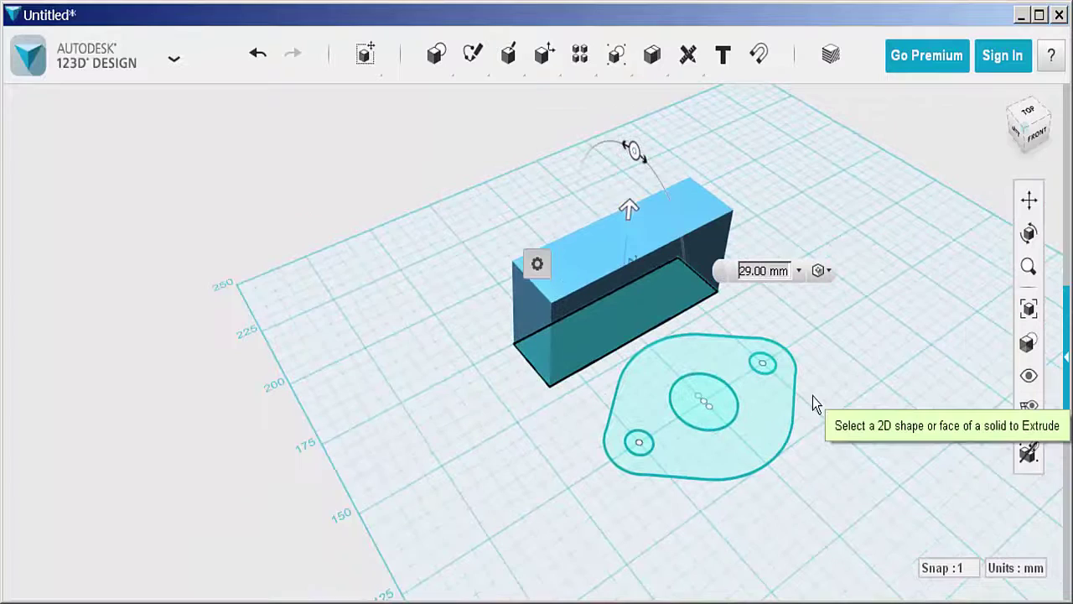
click(746, 269)
text(3)
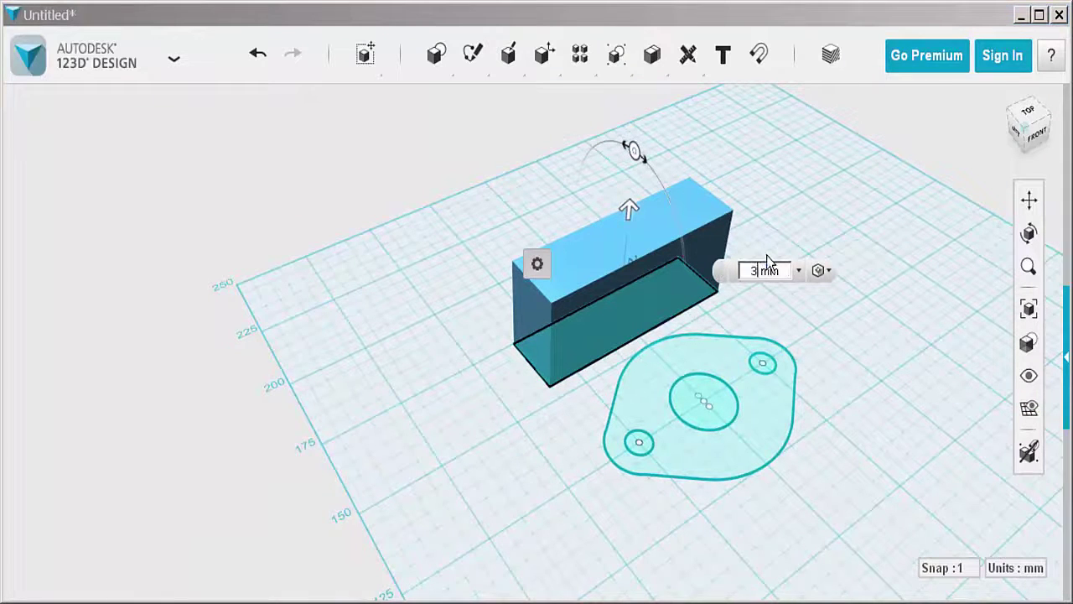
text(0)
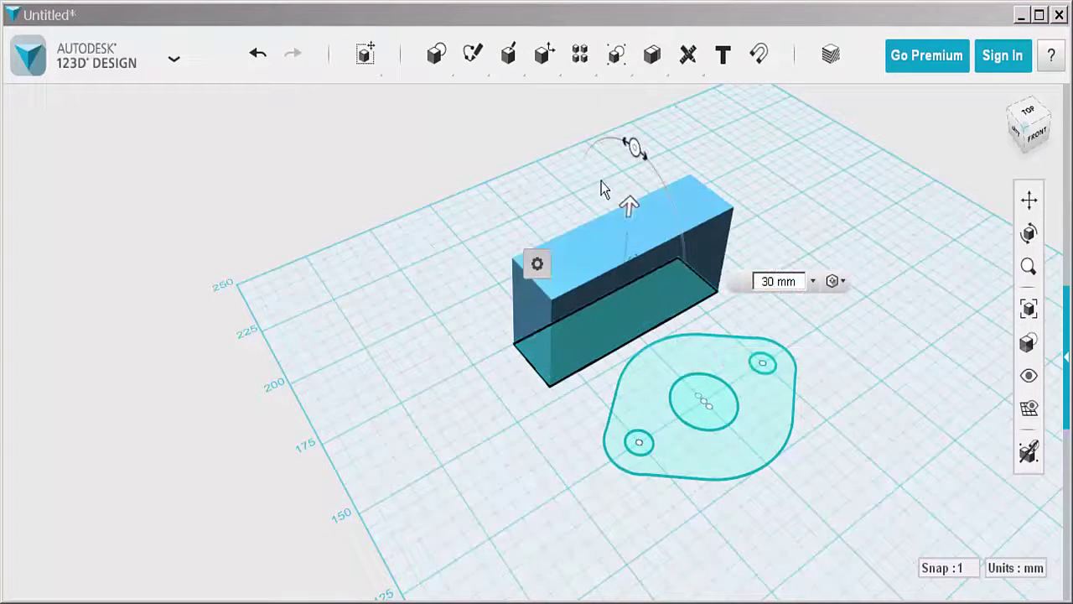
key(Return)
right_drag(528, 201, 436, 328)
scroll(598, 346, up, 2)
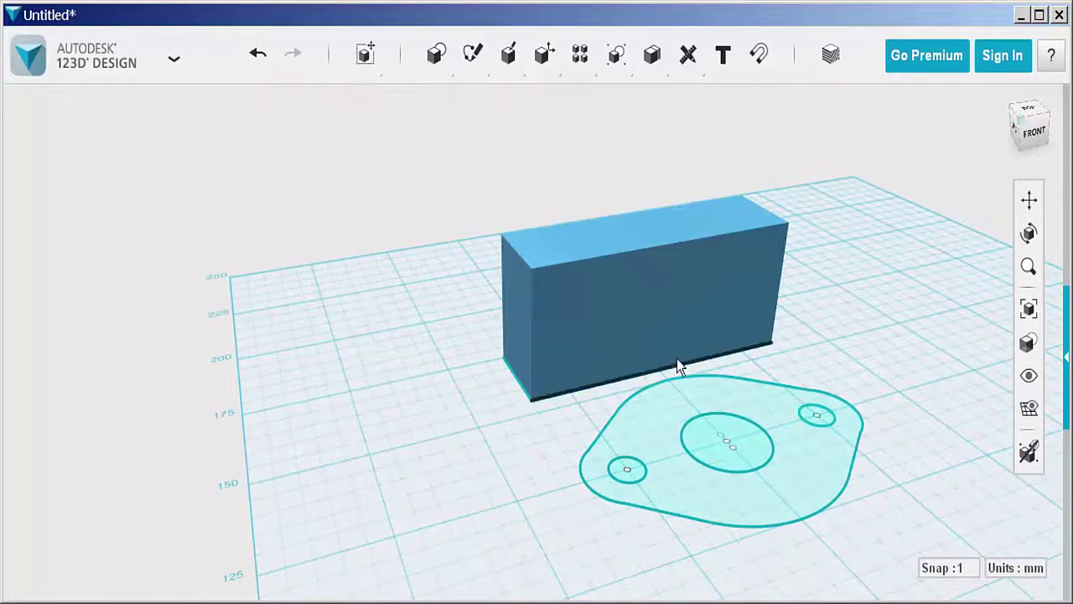
right_drag(676, 359, 549, 361)
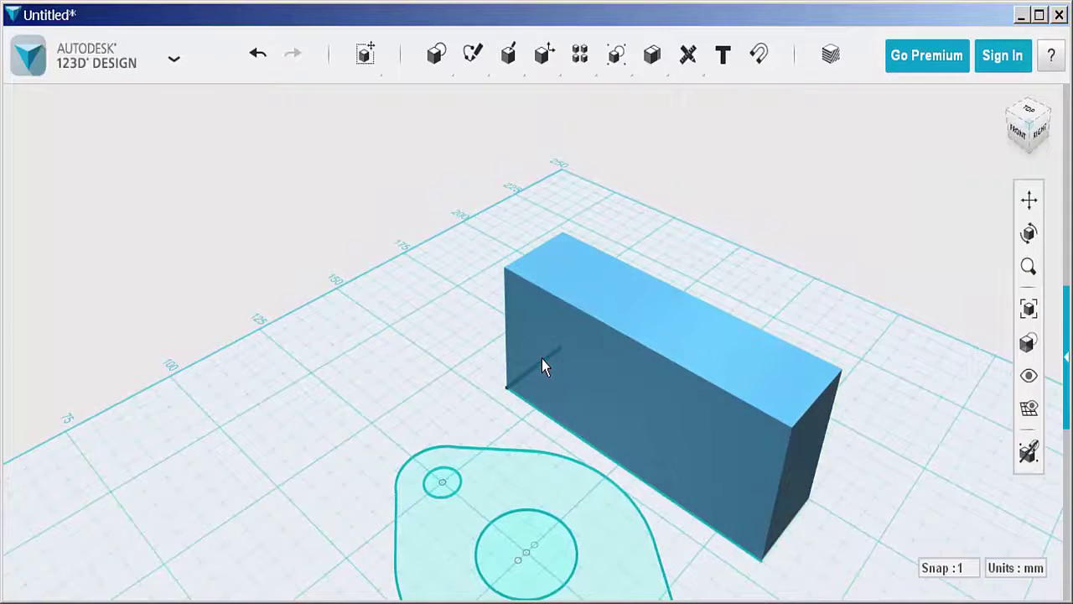
- Sketch a three-point arc on the box's front face between its lower-left and lower-right corners
click(541, 366)
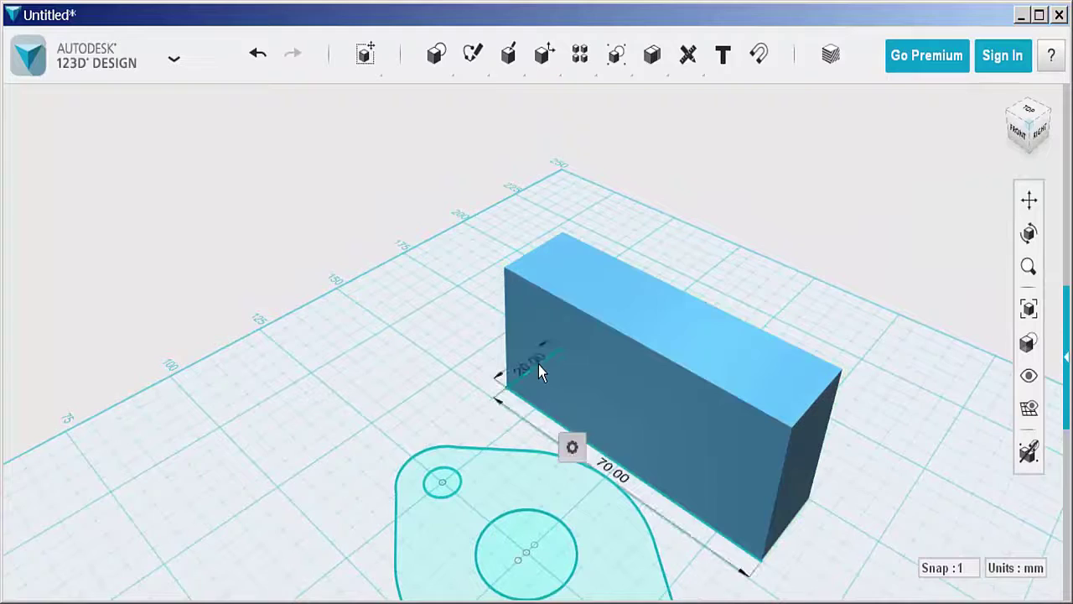
click(538, 364)
mouse_move(393, 374)
right_down()
mouse_move(468, 354)
mouse_move(442, 337)
right_up()
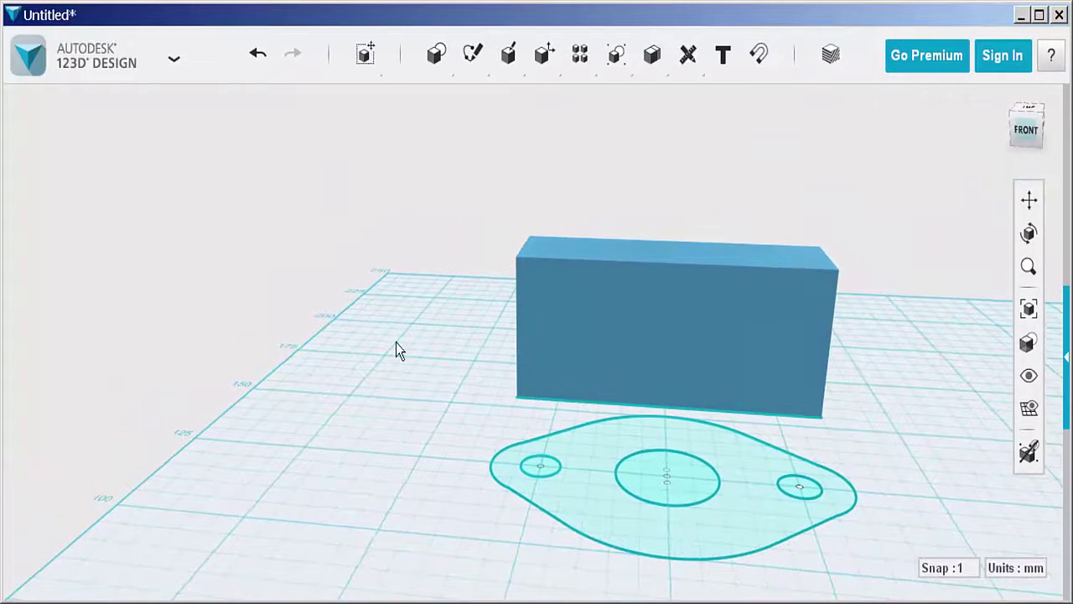
mouse_move(472, 57)
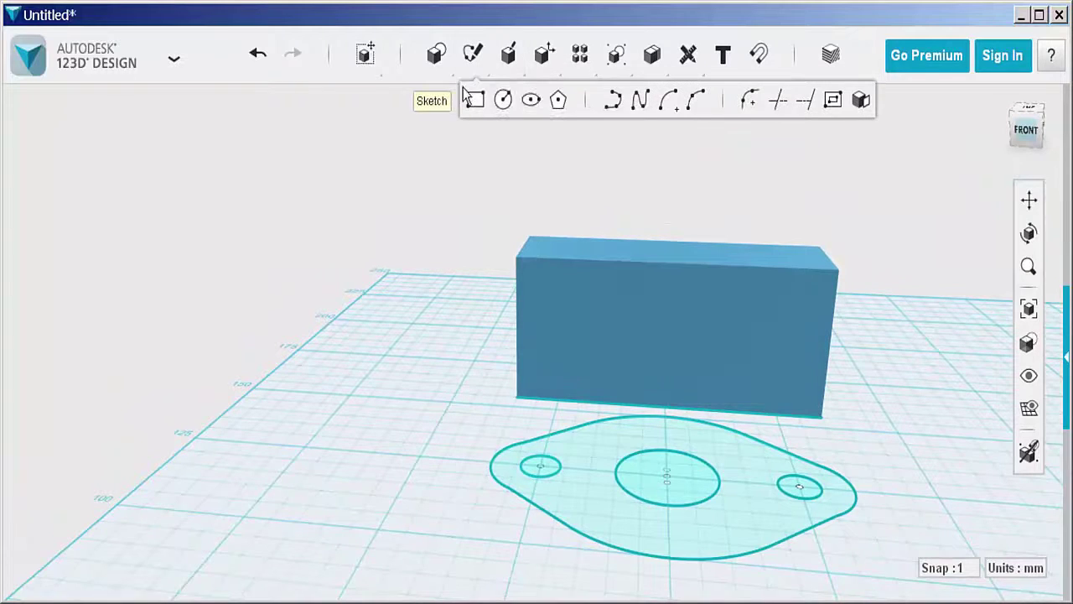
click(692, 100)
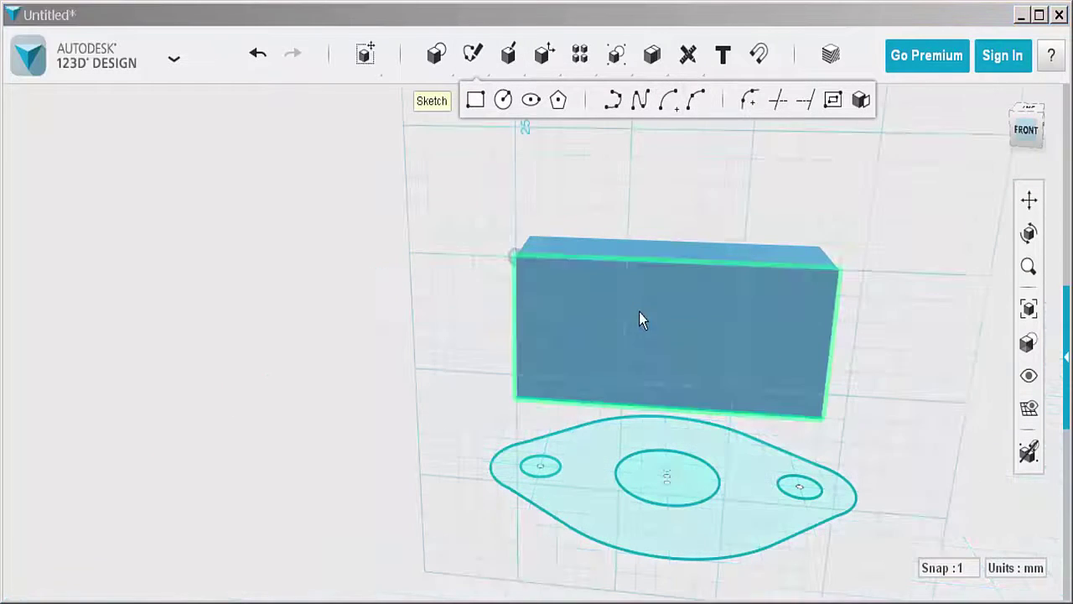
click(528, 390)
click(512, 397)
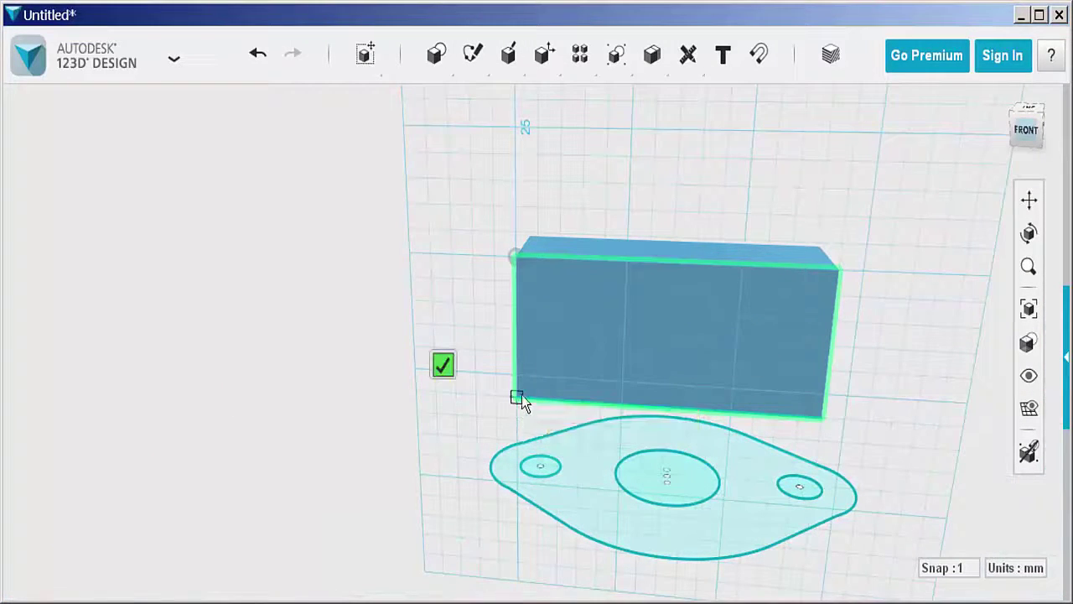
click(819, 417)
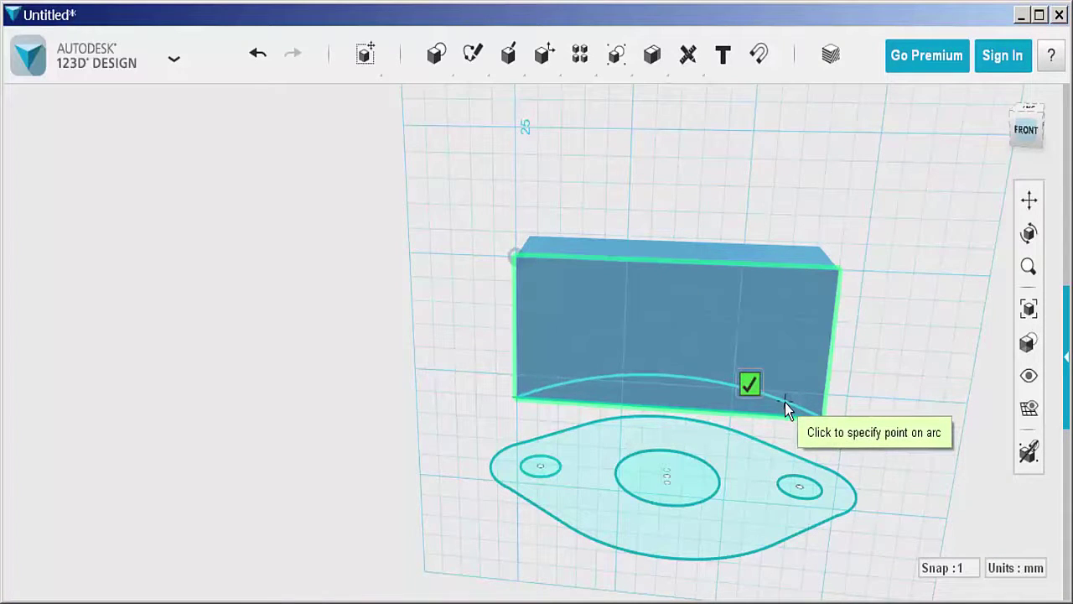
click(783, 398)
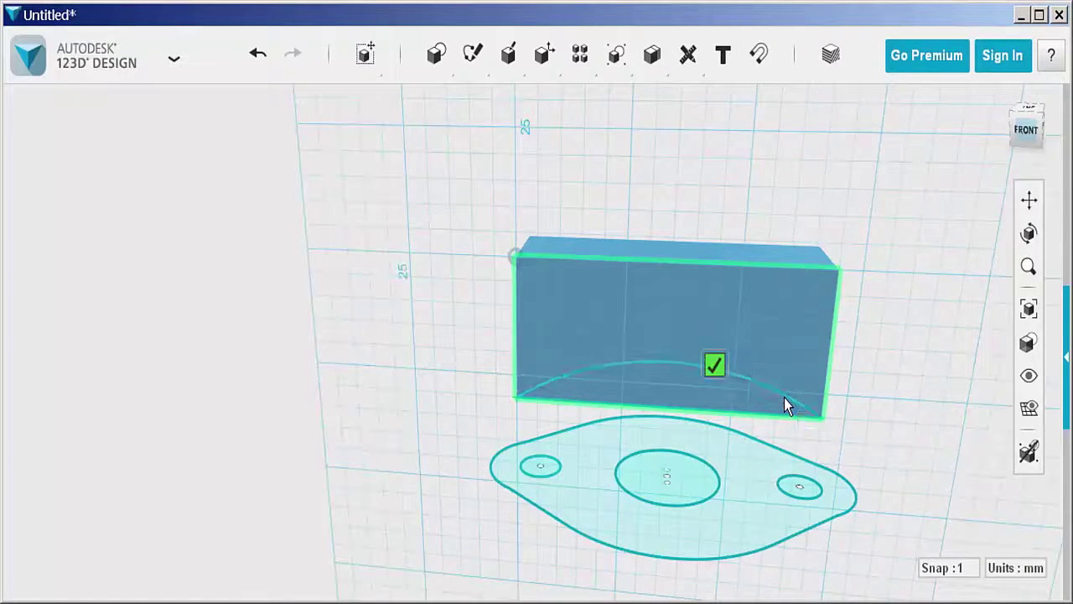
click(715, 364)
mouse_move(474, 61)
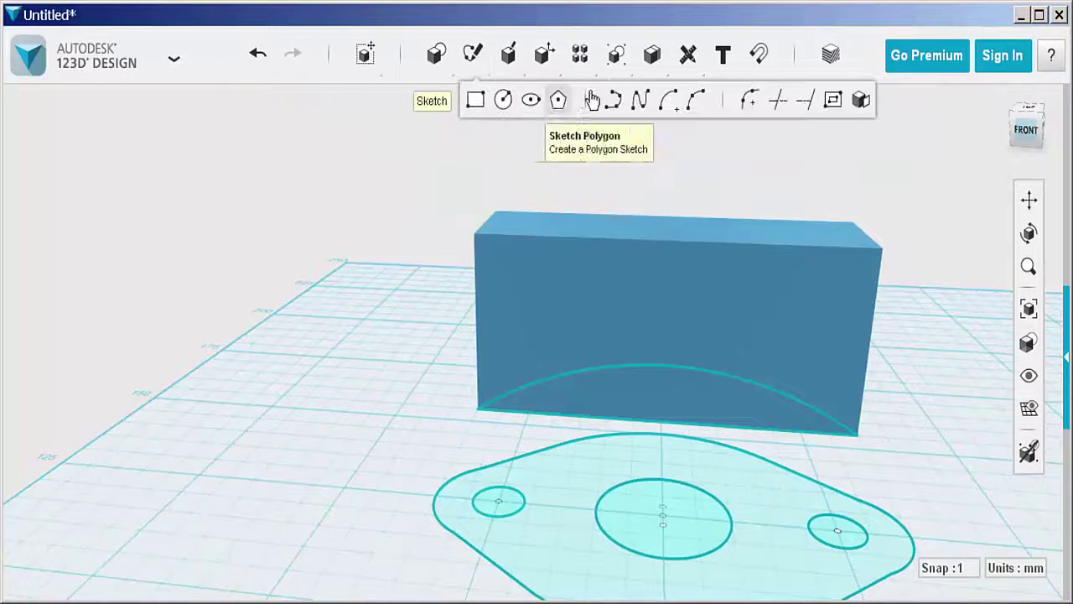
- Offset the front-face arc to create a parallel copy just above it
click(832, 100)
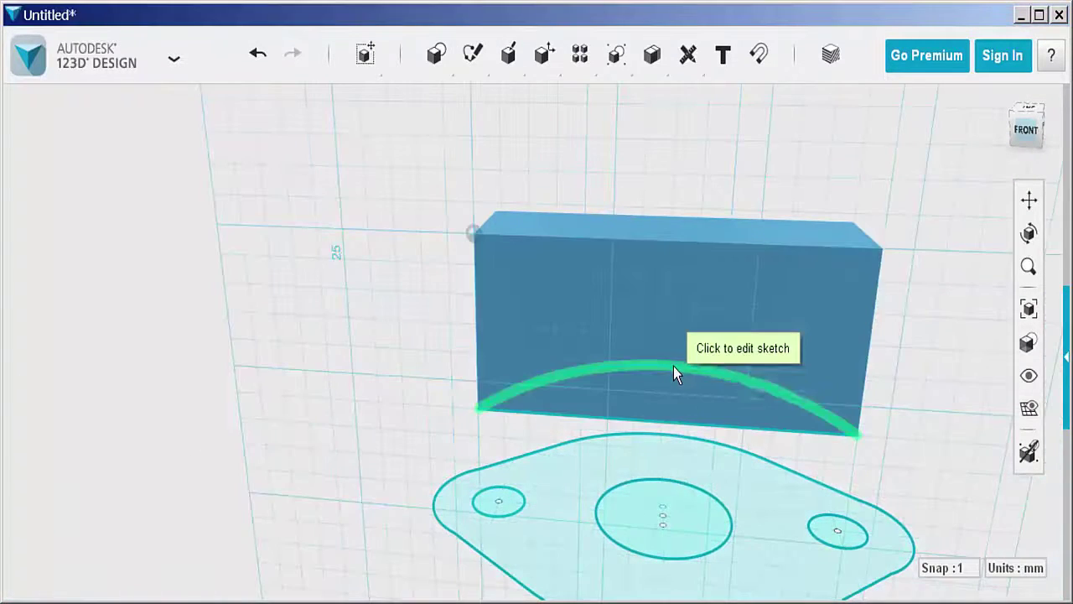
click(673, 367)
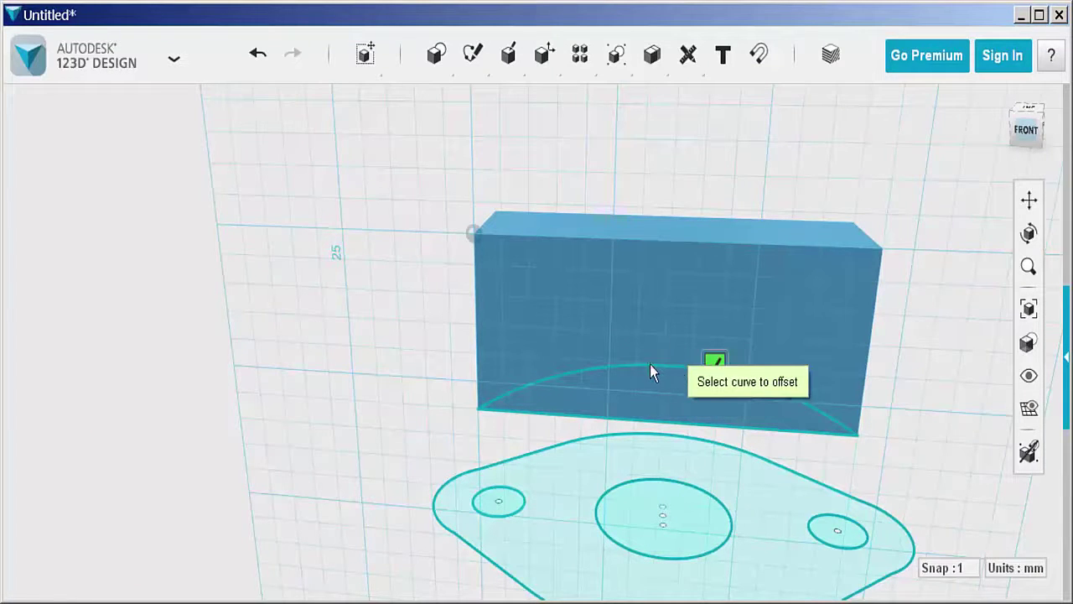
click(649, 366)
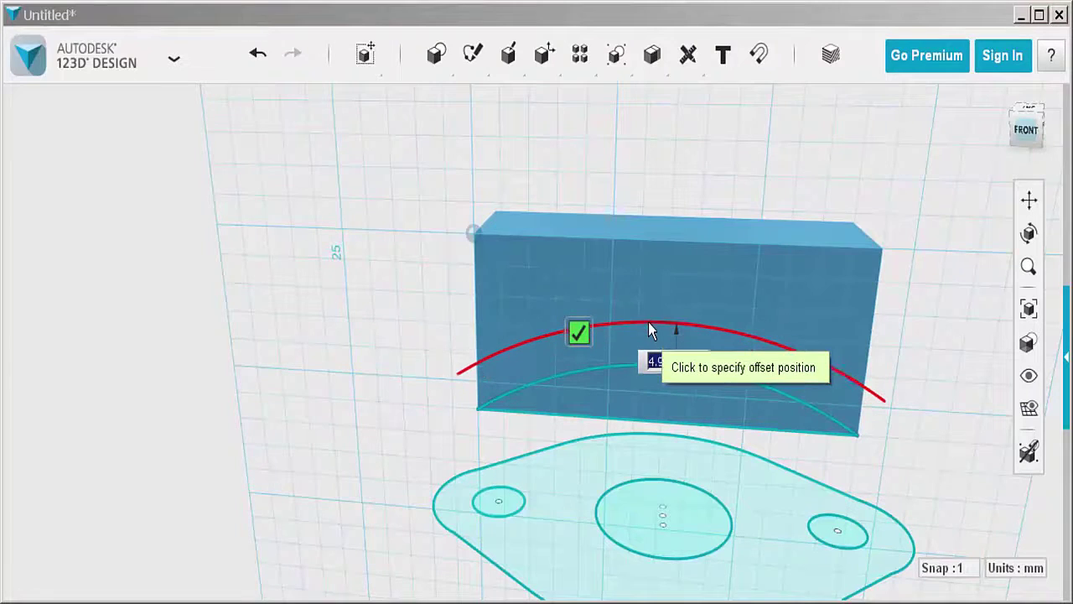
click(649, 326)
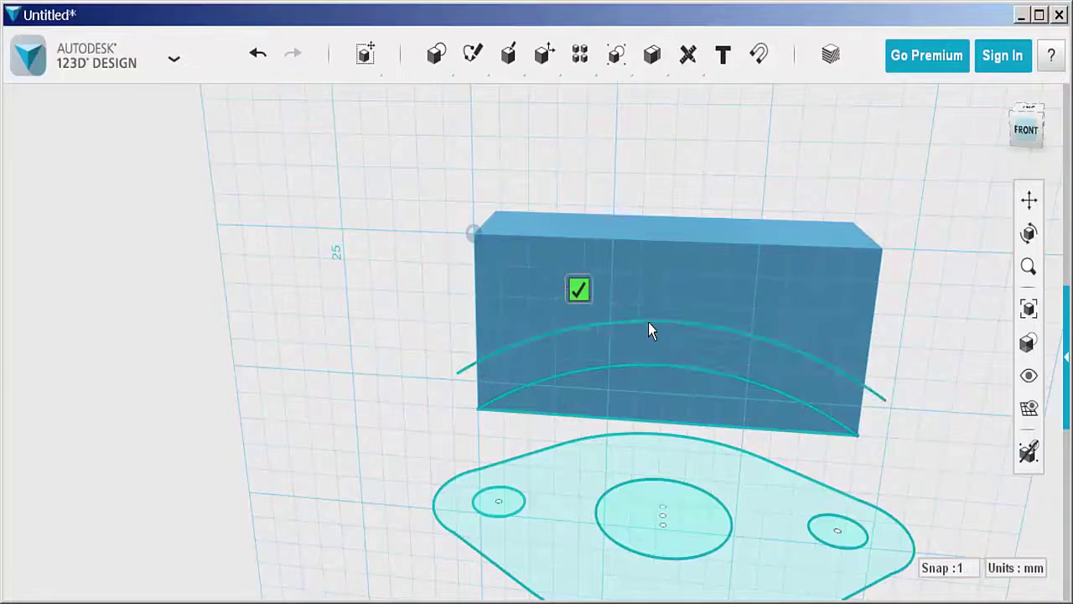
click(578, 291)
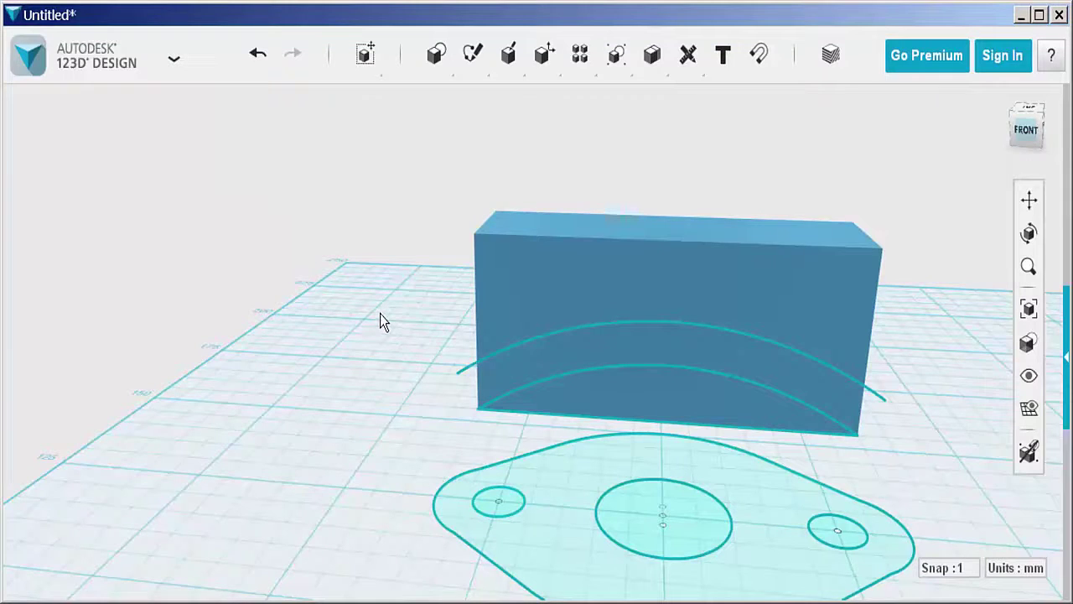
- Draw a horizontal line across the box's front face and trim the sections under the offset arc
mouse_move(472, 54)
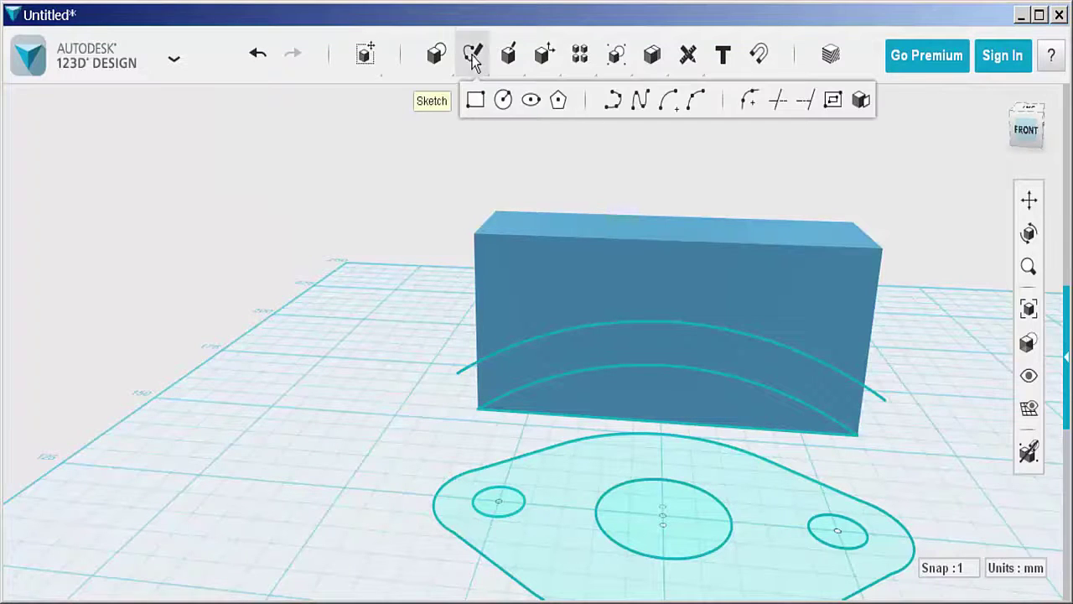
click(614, 100)
click(846, 383)
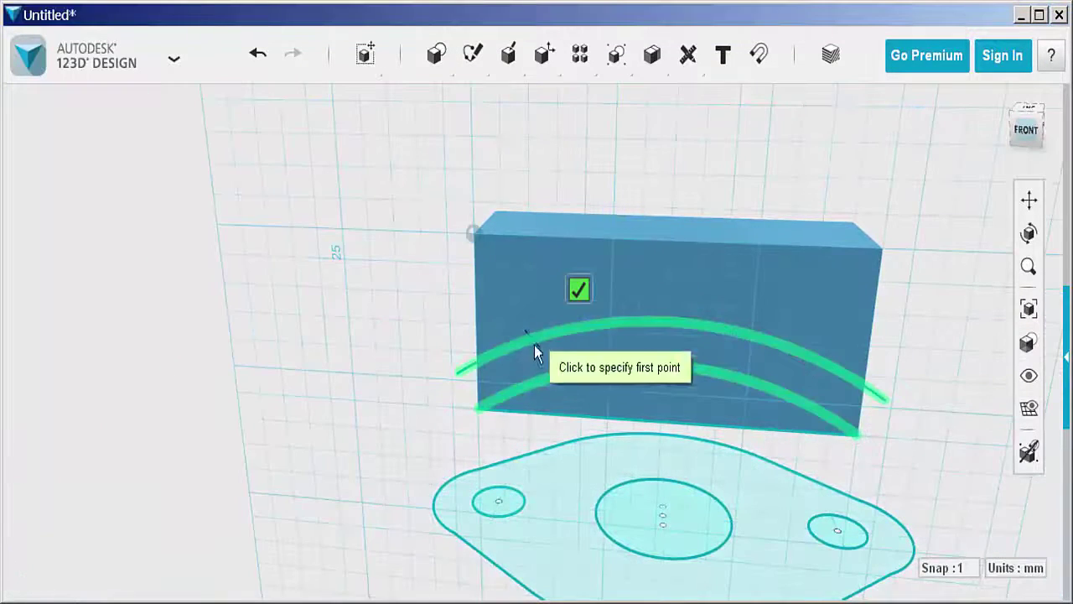
click(478, 331)
click(870, 341)
click(799, 307)
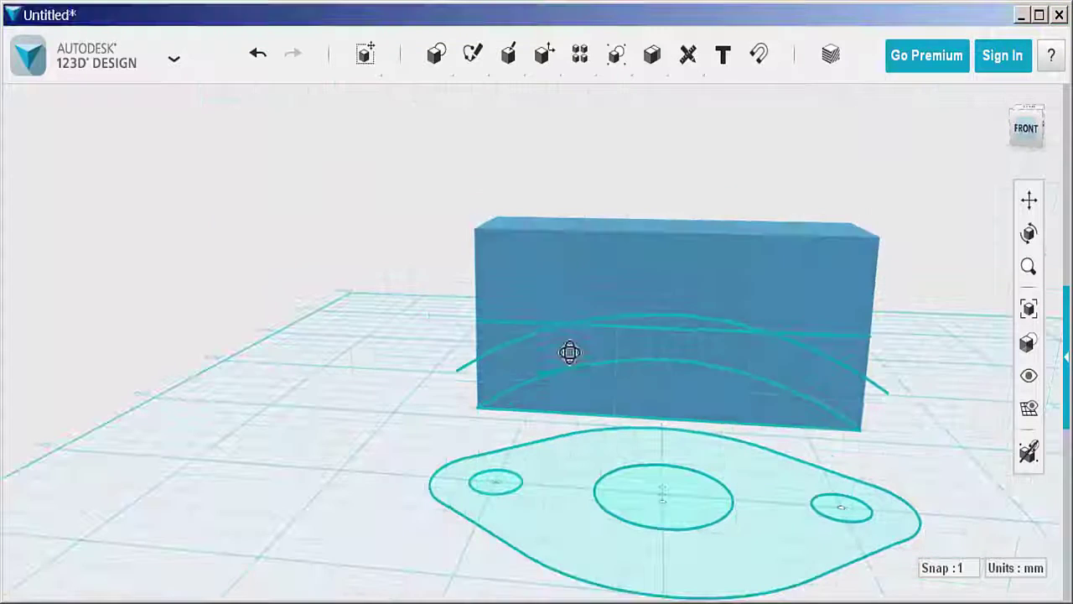
mouse_move(472, 53)
click(749, 100)
click(652, 325)
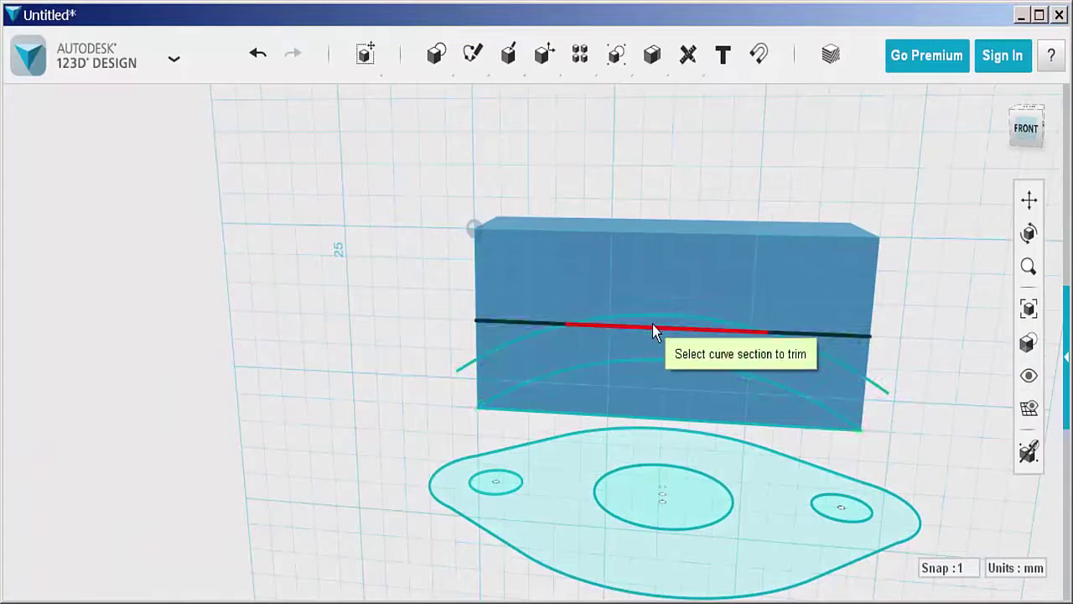
click(531, 332)
click(531, 338)
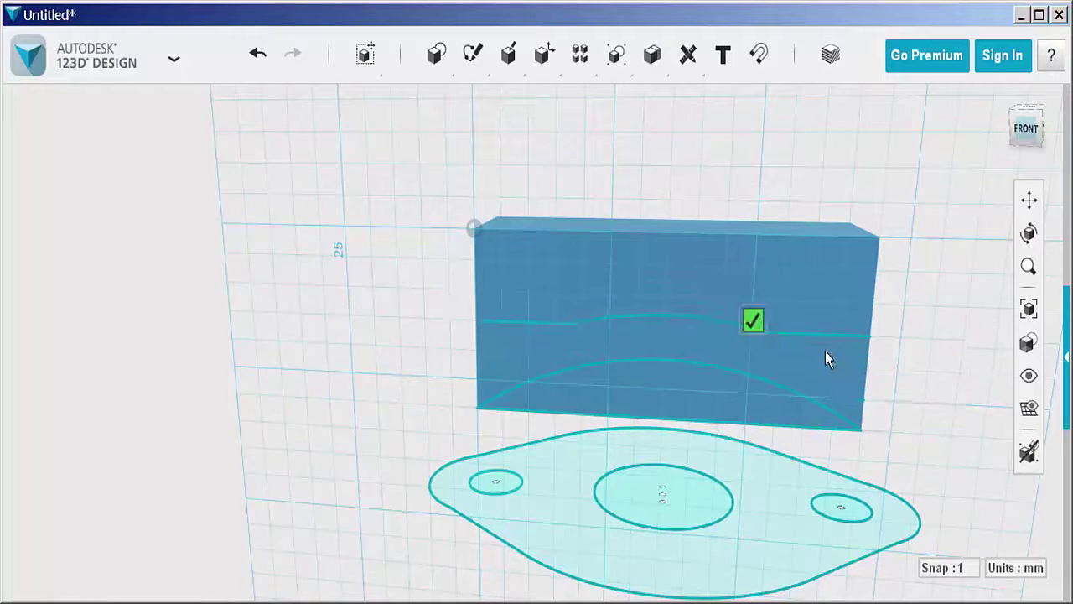
click(754, 316)
- Draw a lower horizontal line across the face, trimming its middle, the unwanted arc piece and end leftovers
mouse_move(471, 53)
click(613, 101)
click(515, 322)
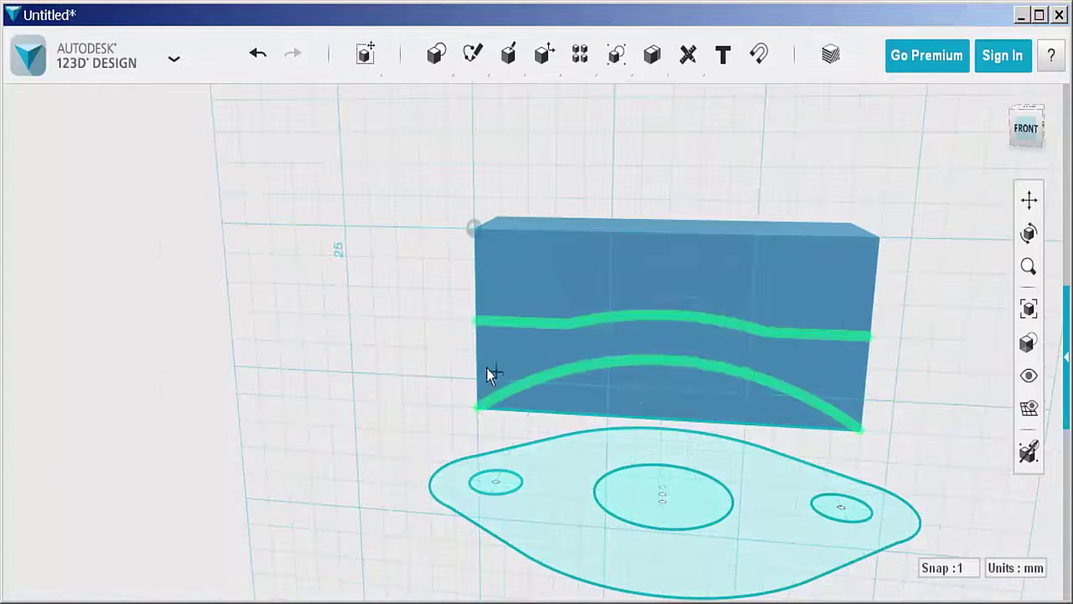
click(486, 383)
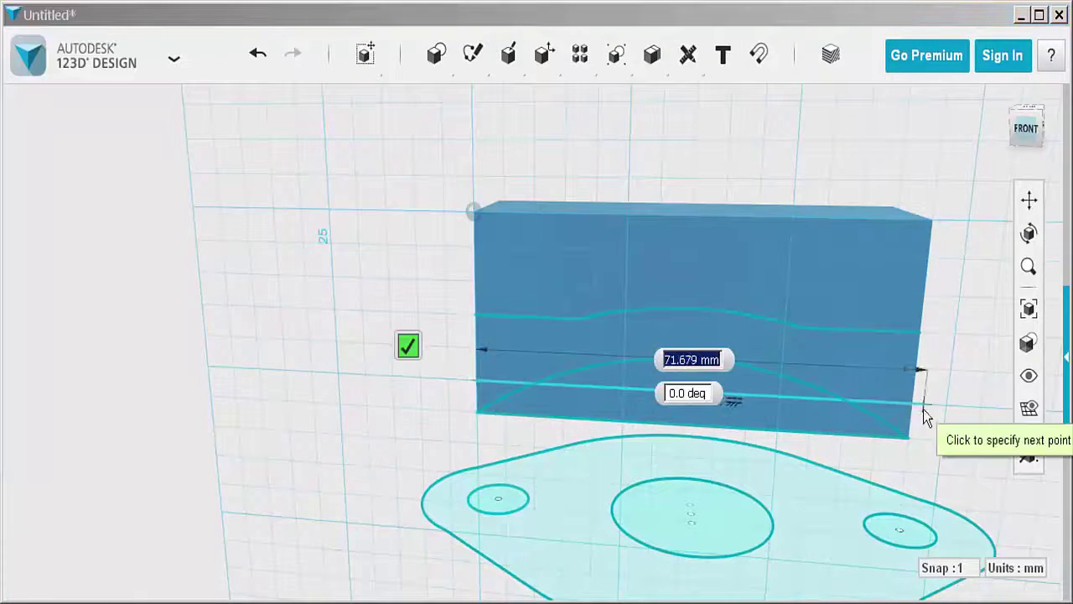
click(919, 406)
click(845, 373)
mouse_move(472, 53)
click(745, 98)
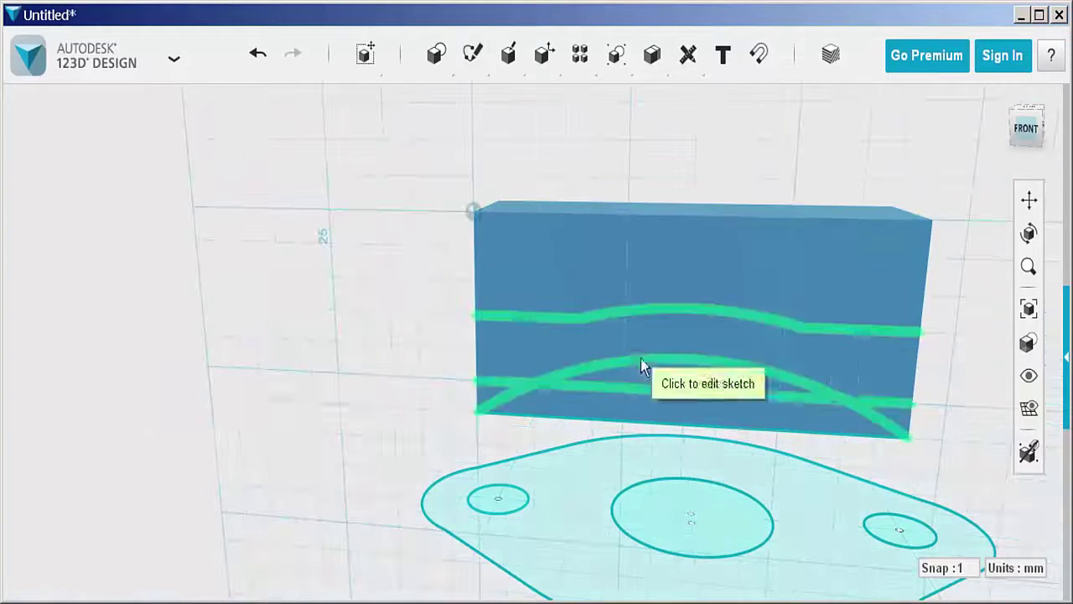
click(641, 373)
click(637, 388)
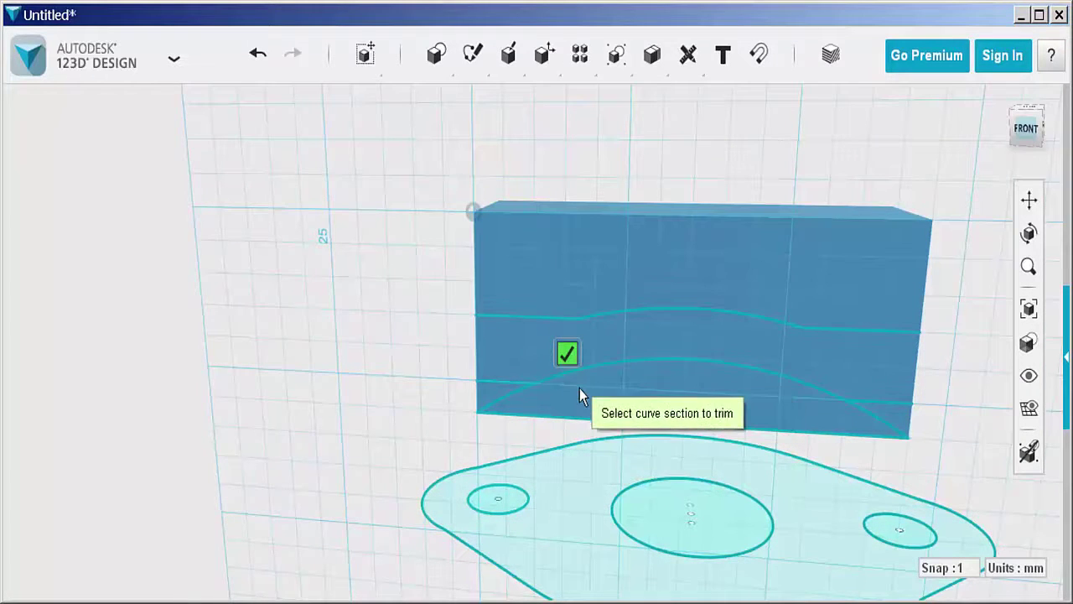
click(532, 377)
click(500, 383)
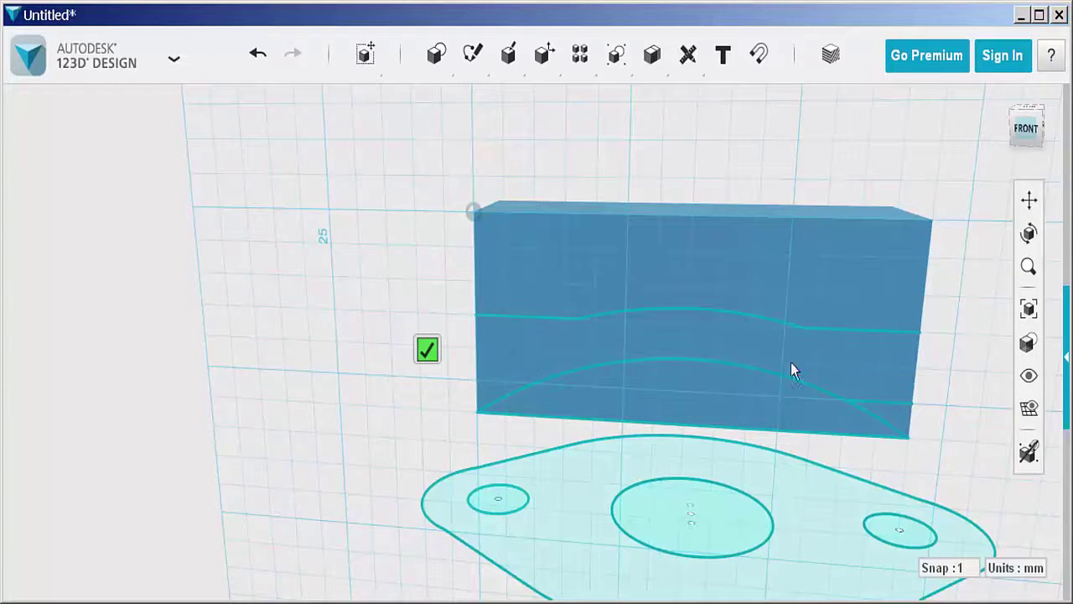
click(878, 407)
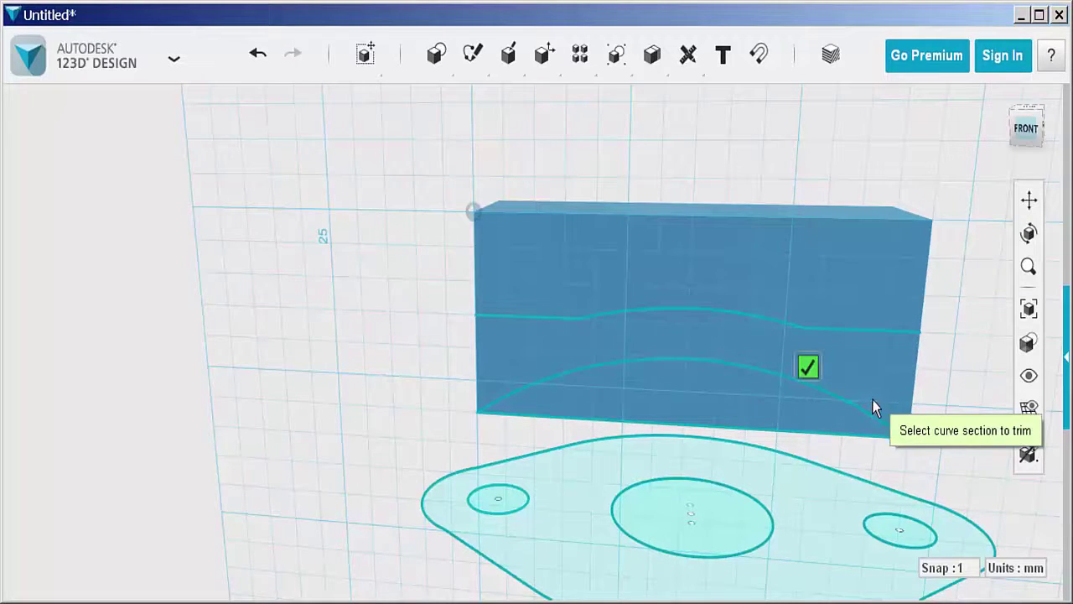
- Draw a vertical line joining the left ends of the upper curve and the arc
mouse_move(509, 56)
mouse_move(475, 51)
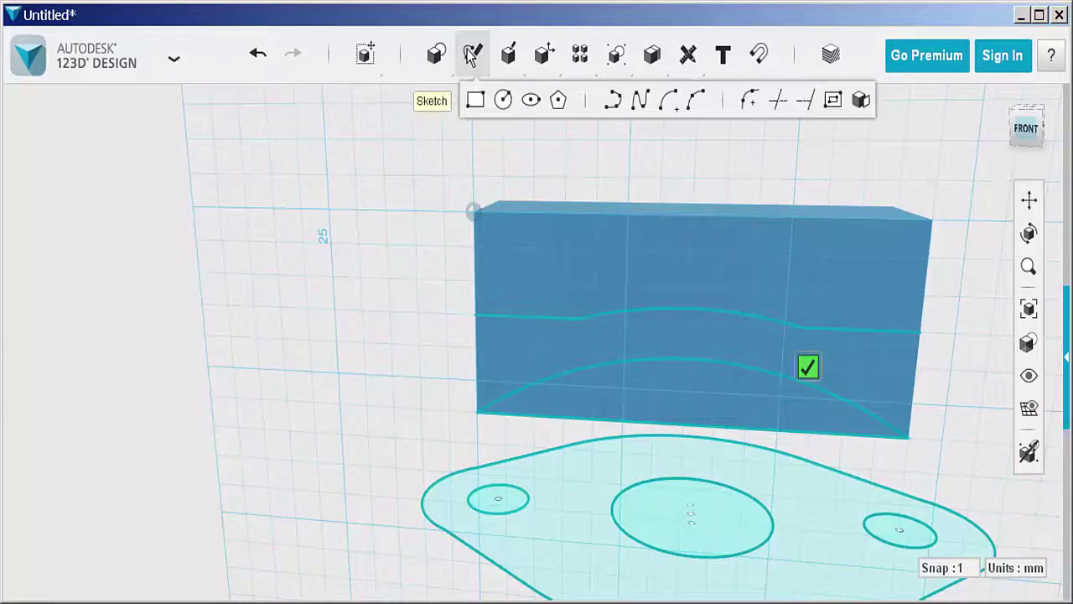
click(613, 101)
click(536, 299)
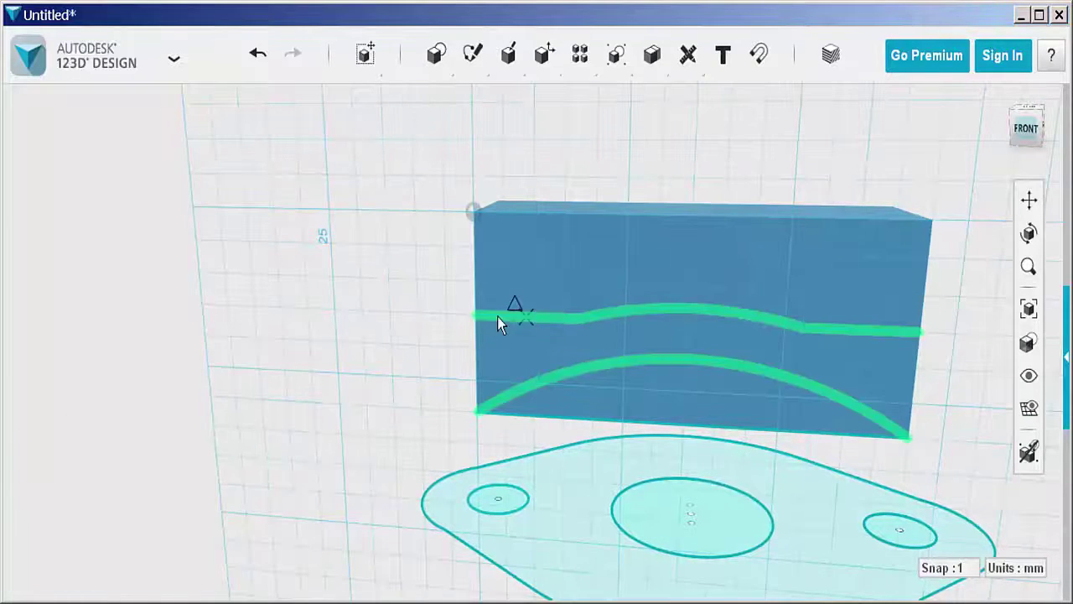
click(476, 316)
click(476, 411)
click(402, 378)
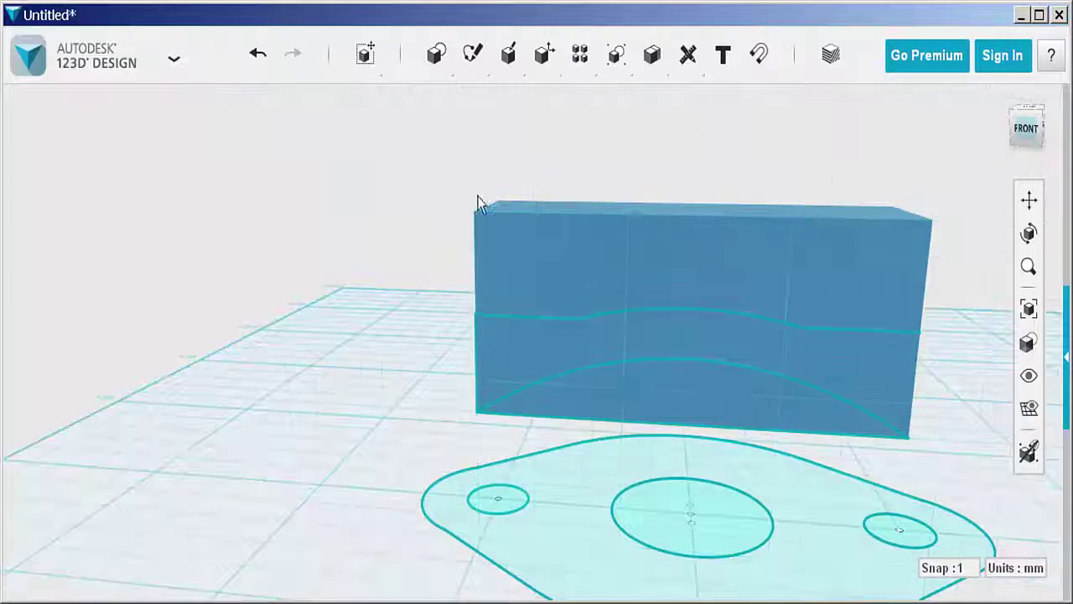
- Draw a vertical line joining the right ends of the upper curve and the arc
mouse_move(475, 67)
click(613, 101)
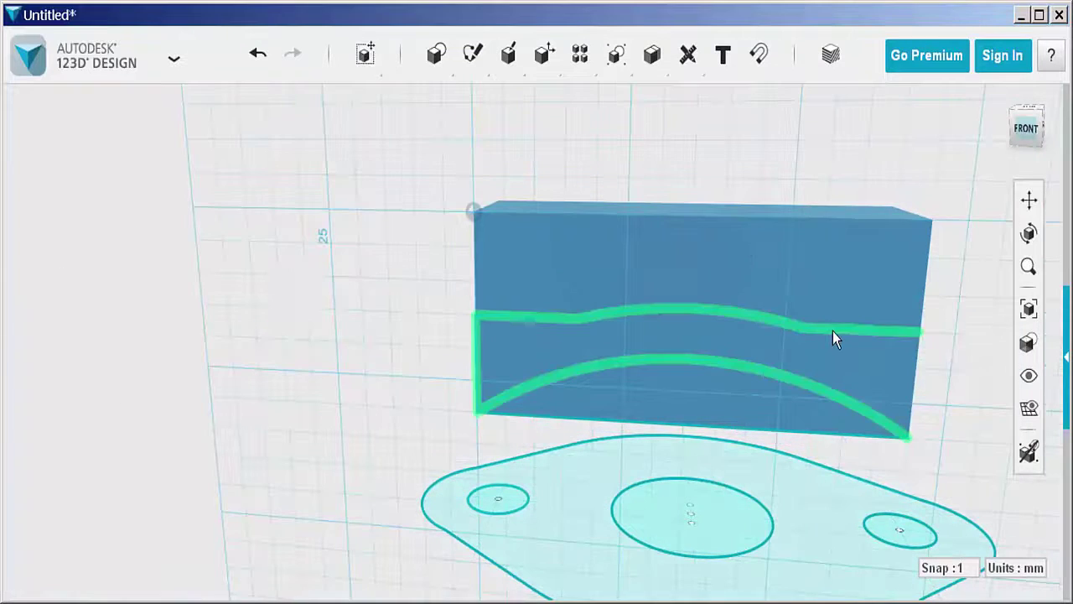
click(923, 334)
click(919, 333)
click(909, 437)
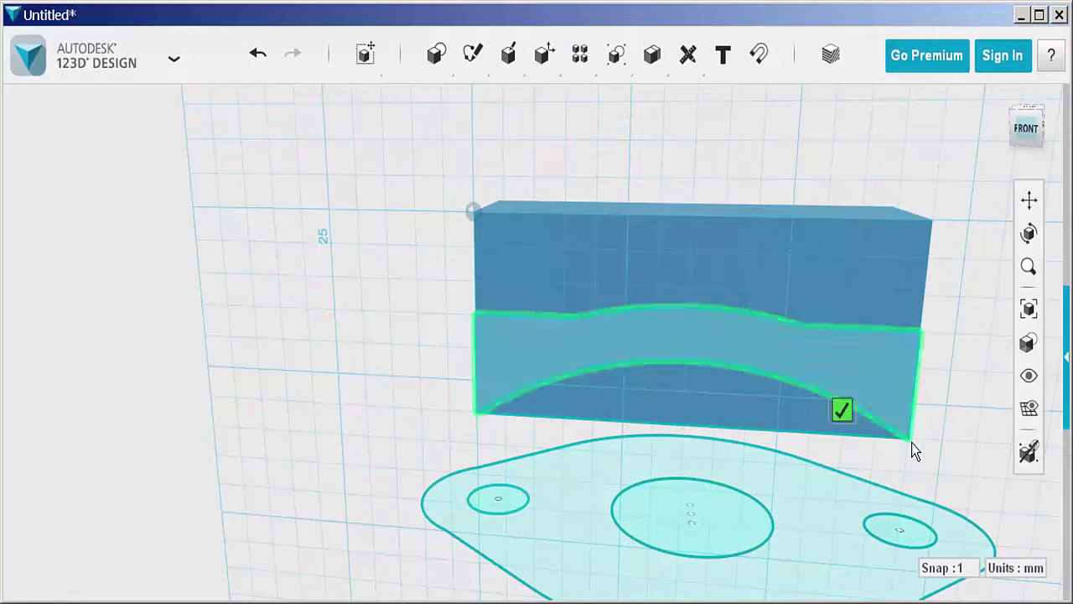
- Finish the closed profile sketch, delete the box, and clear the selection
click(841, 409)
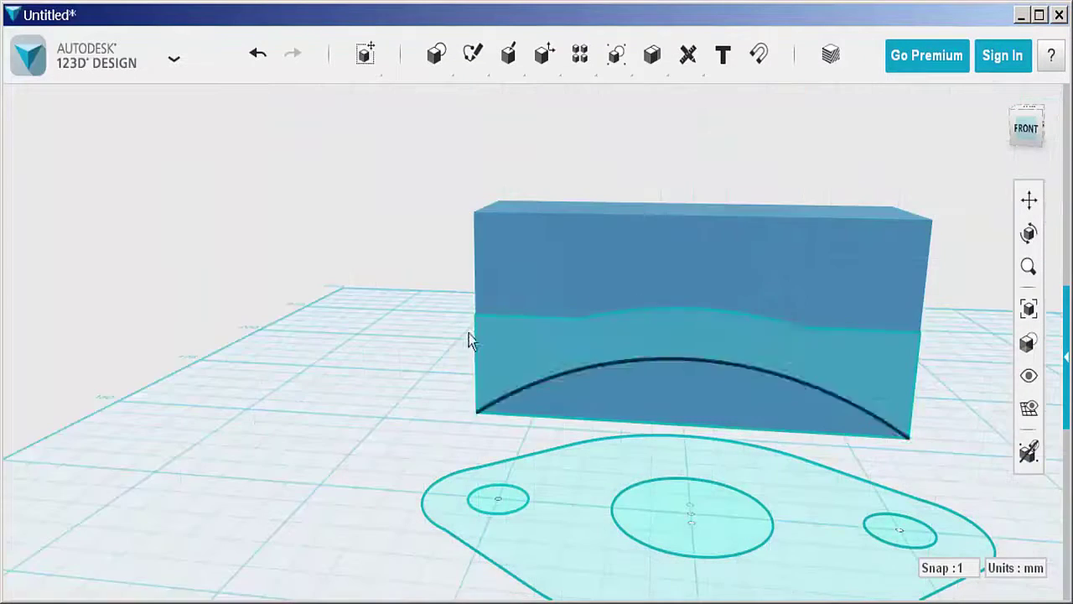
scroll(468, 339, down, 3)
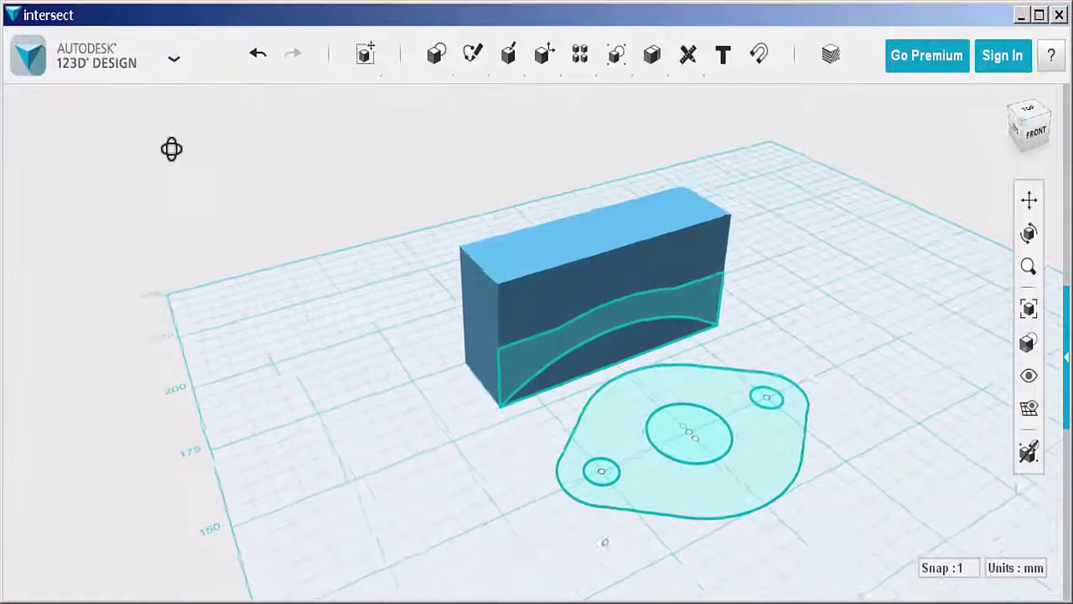
click(621, 267)
key(Delete)
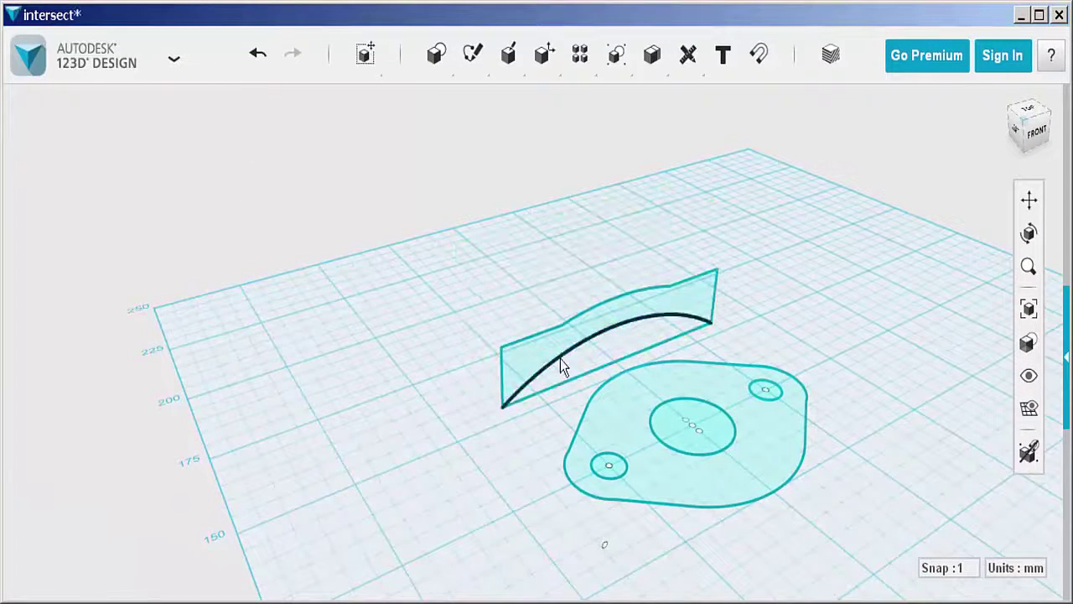
click(606, 368)
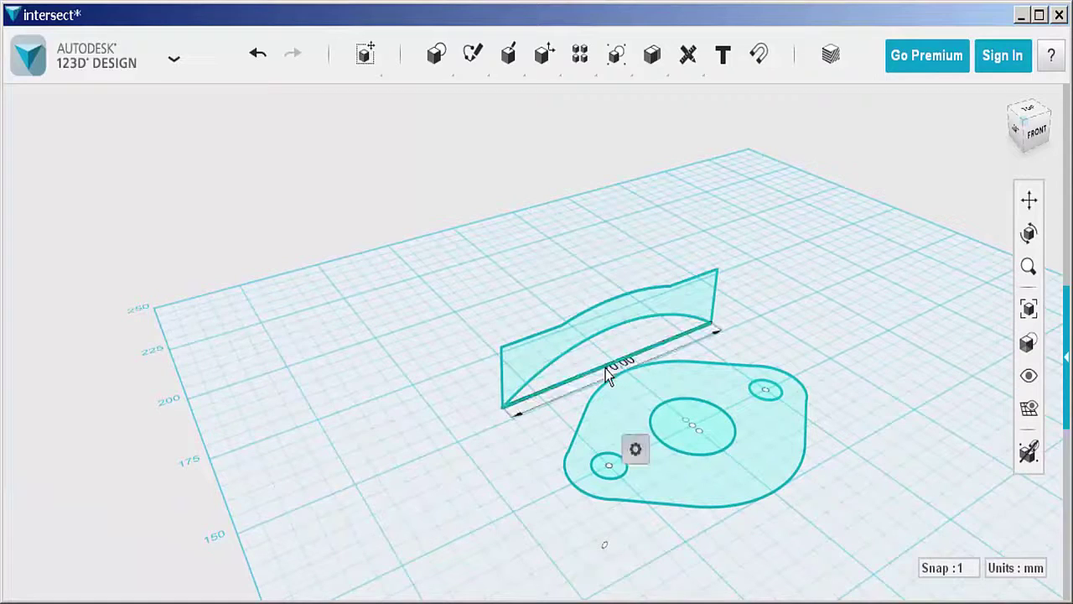
key(Escape)
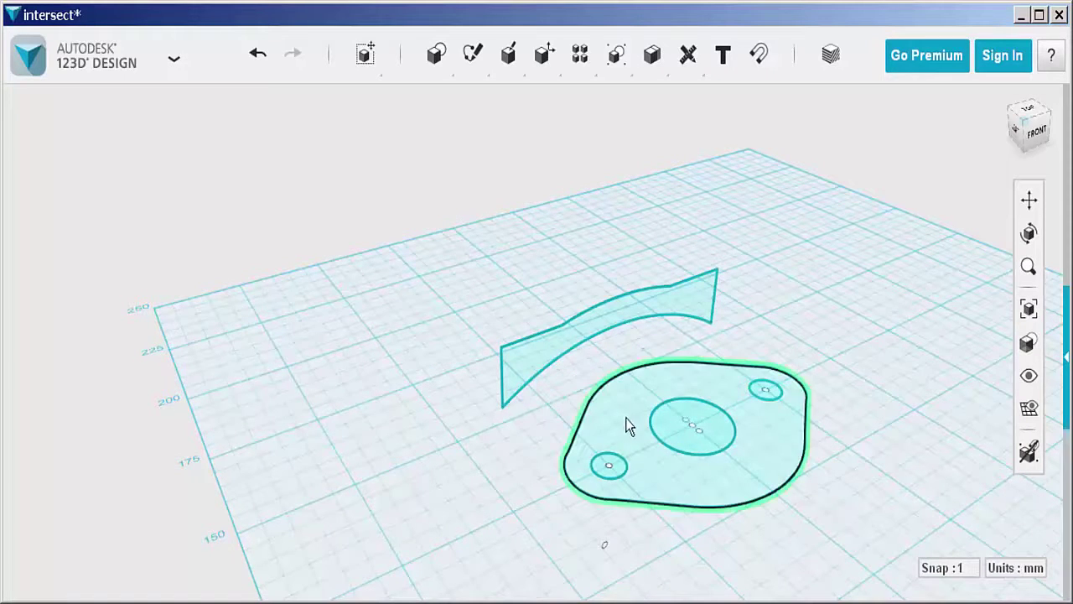
- Extrude the three-hole flange sketch 20 mm into a solid
right_drag(211, 359, 217, 346)
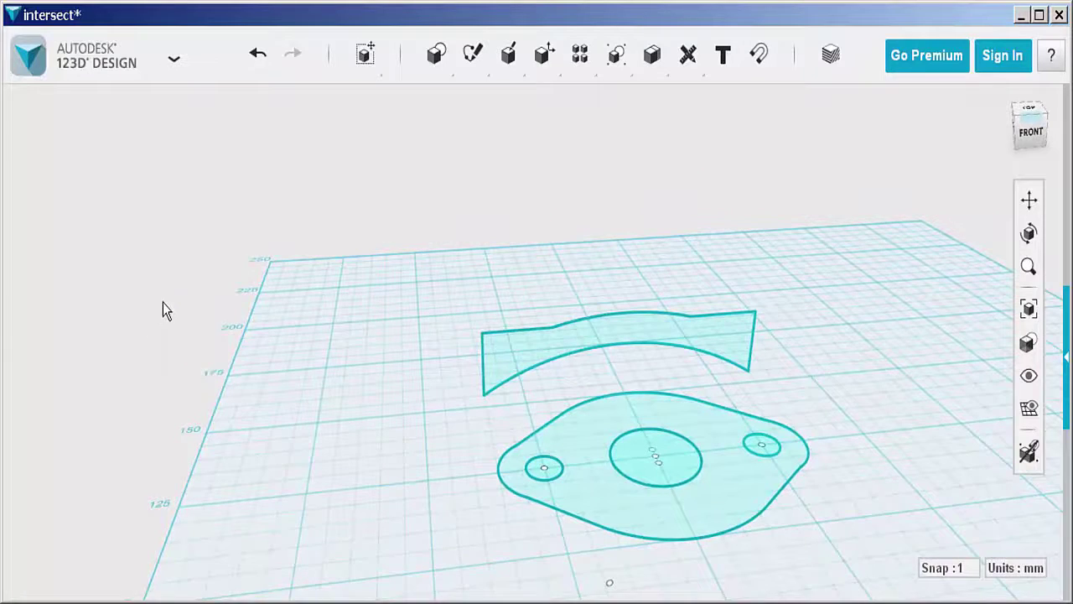
mouse_move(621, 508)
right_down()
mouse_move(680, 491)
mouse_move(687, 520)
mouse_move(683, 484)
right_up()
click(763, 390)
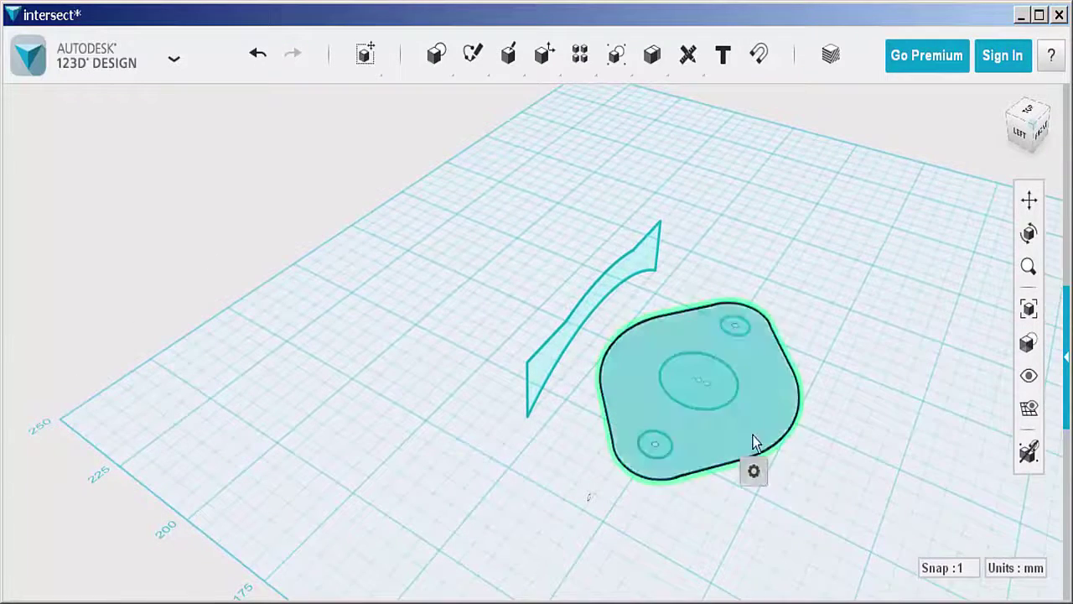
mouse_move(758, 510)
click(817, 471)
text(4)
mouse_move(709, 304)
right_down()
mouse_move(695, 324)
mouse_move(855, 373)
right_up()
text(20)
key(Return)
right_drag(747, 297, 544, 355)
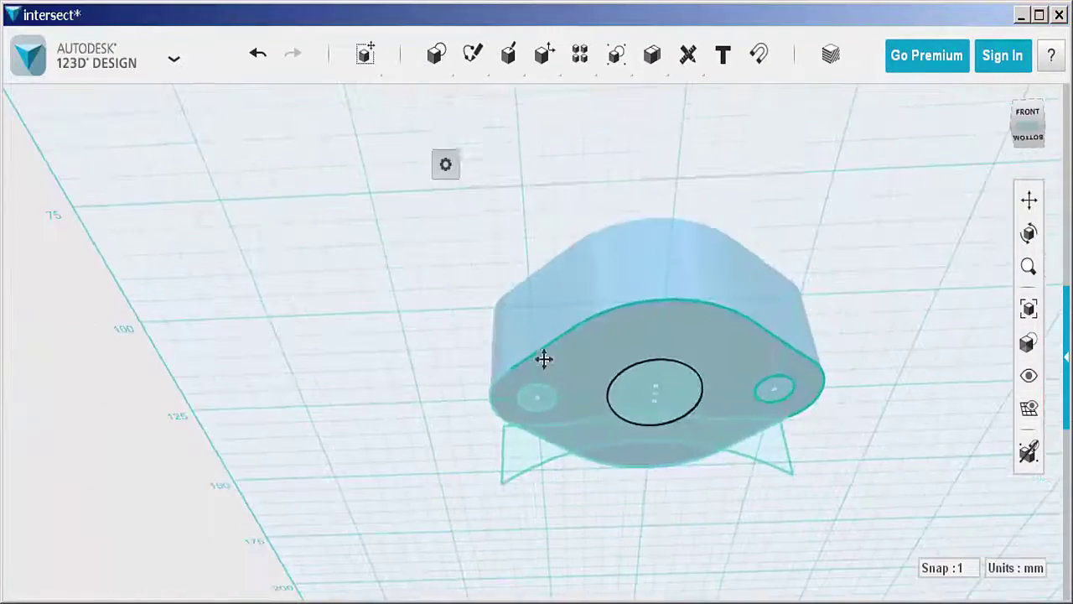
click(651, 383)
- Select the three small hole circles of the flange sketch
click(526, 397)
click(855, 383)
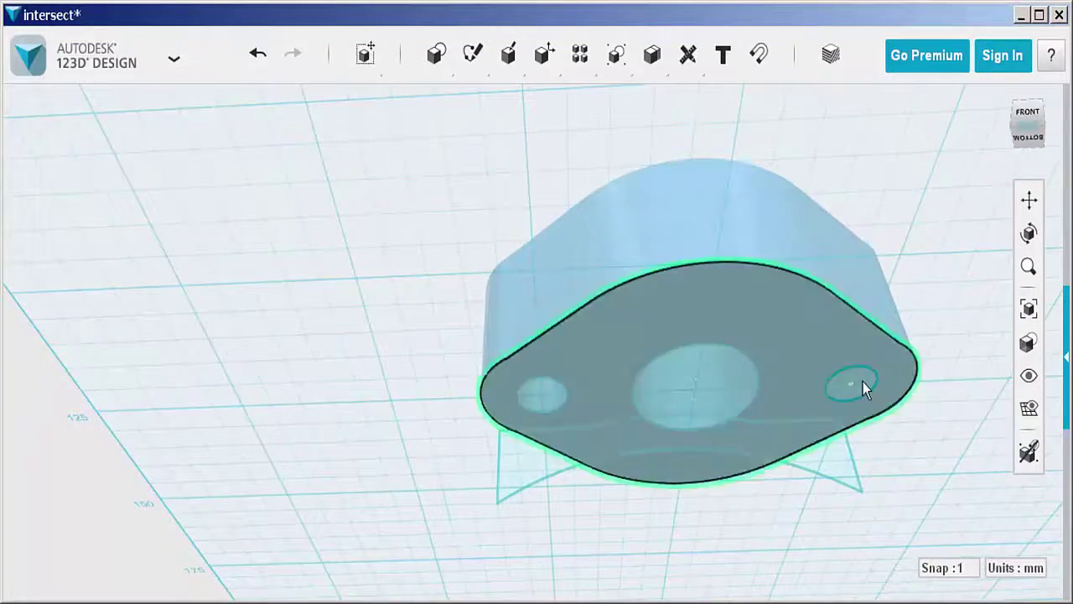
click(844, 365)
- Extrude the curved profile about -71 mm into a slab with a curved face
right_drag(503, 276, 580, 412)
click(579, 411)
mouse_move(583, 414)
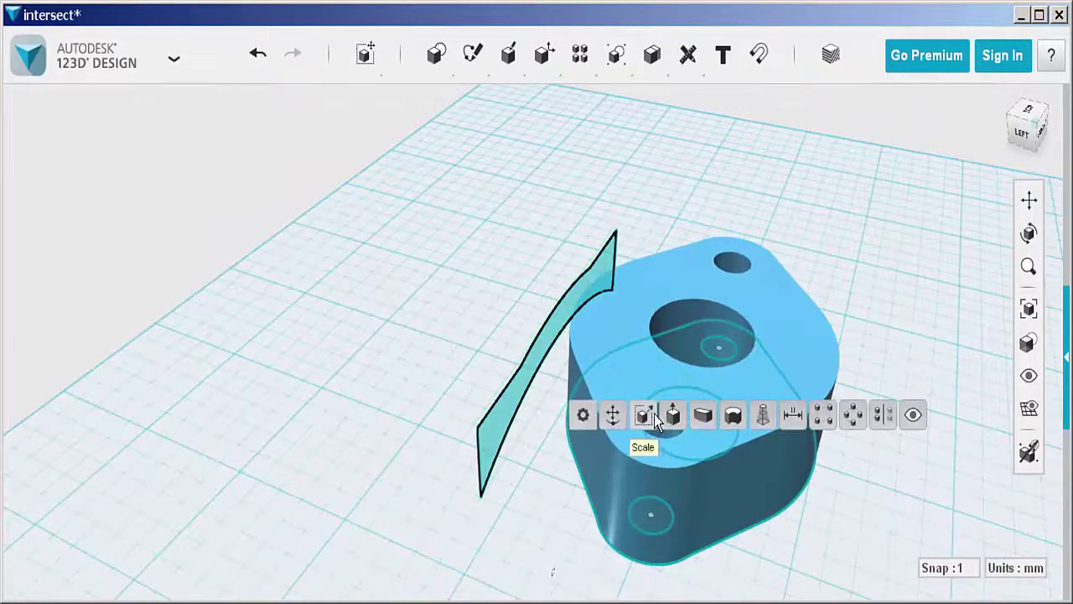
click(672, 417)
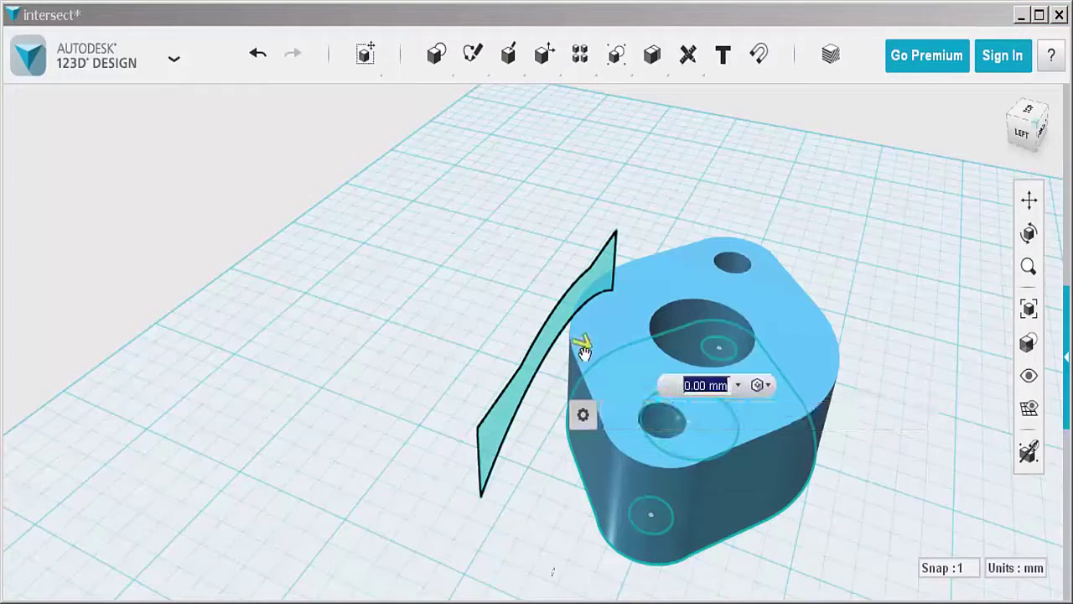
mouse_move(579, 343)
mouse_down()
mouse_move(311, 268)
mouse_move(230, 202)
mouse_up()
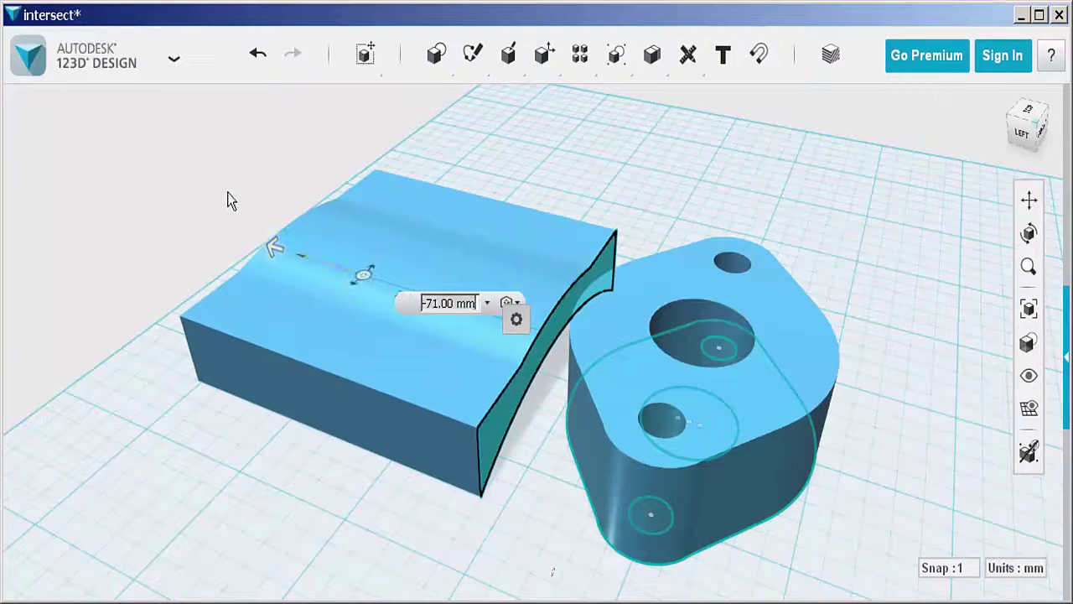
click(189, 242)
right_drag(235, 476, 811, 137)
- Switch to an orthographic left view and hide all sketches
click(1035, 126)
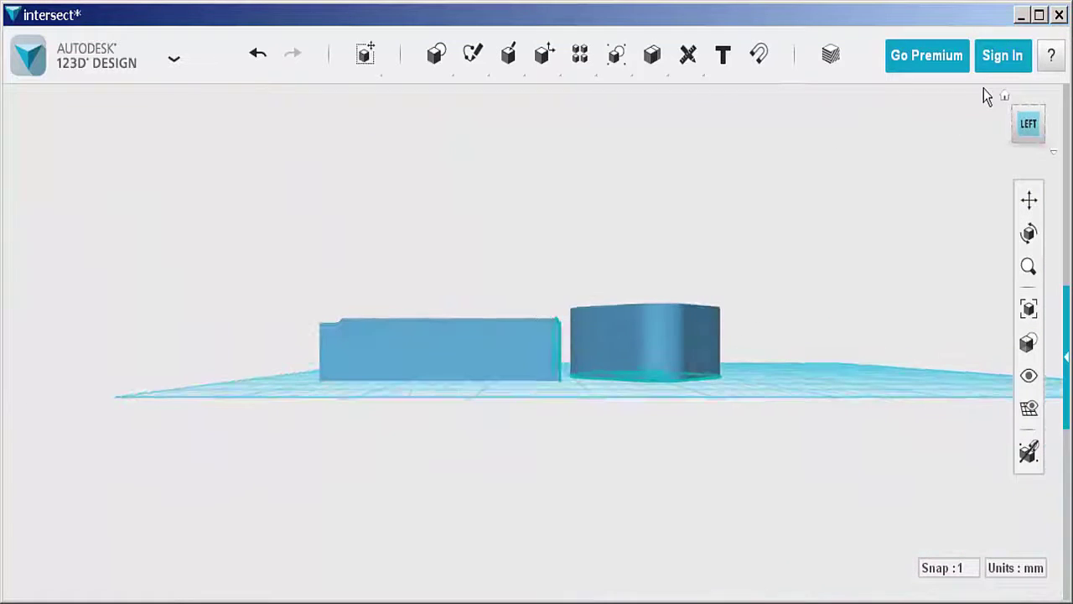
click(1053, 153)
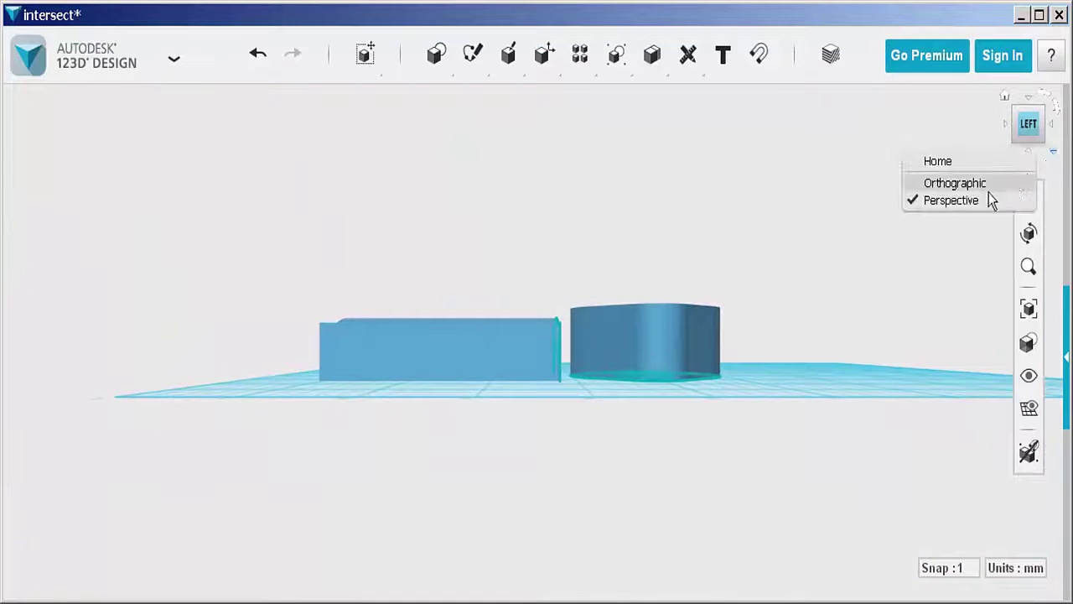
click(956, 183)
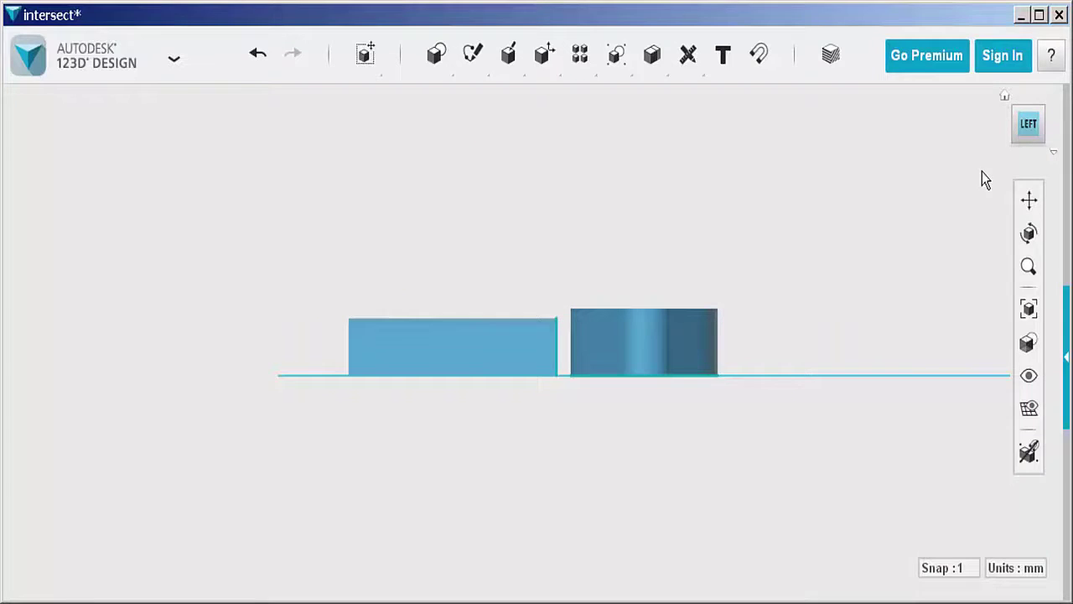
middle_drag(706, 262, 646, 448)
right_drag(646, 447, 607, 498)
mouse_move(1027, 379)
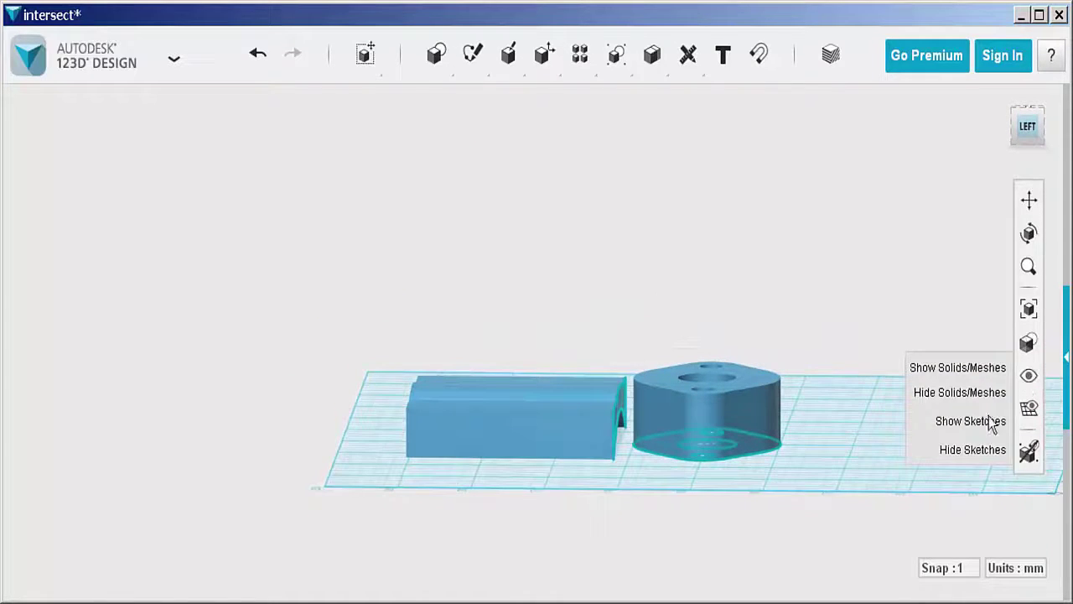
click(977, 450)
mouse_move(707, 464)
right_down()
mouse_move(729, 457)
mouse_move(731, 489)
right_up()
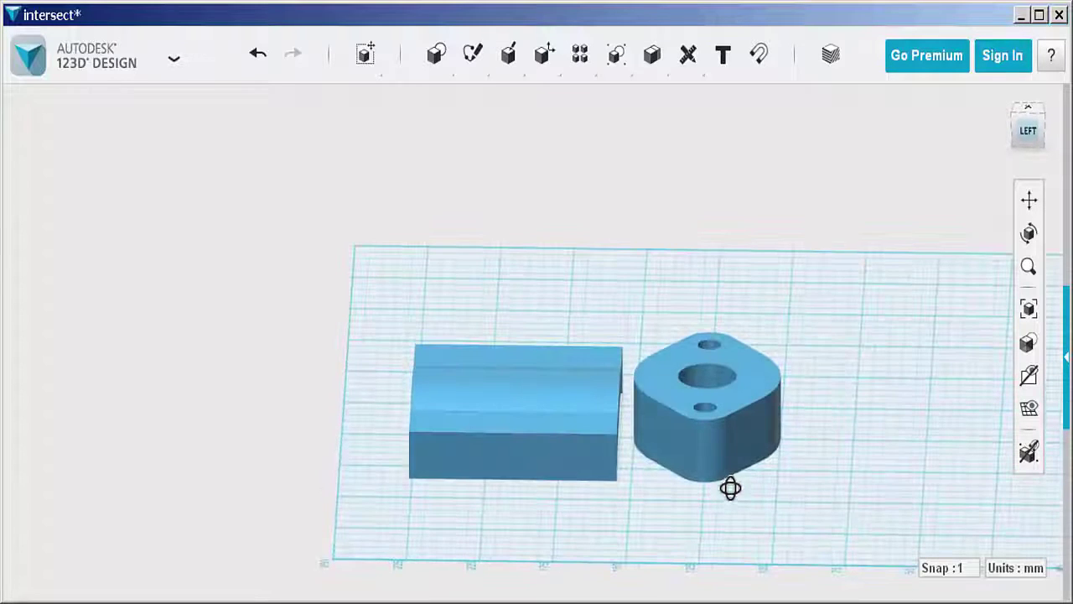
- Press/Pull the flange's top face down by -3.00 mm
click(656, 382)
click(669, 377)
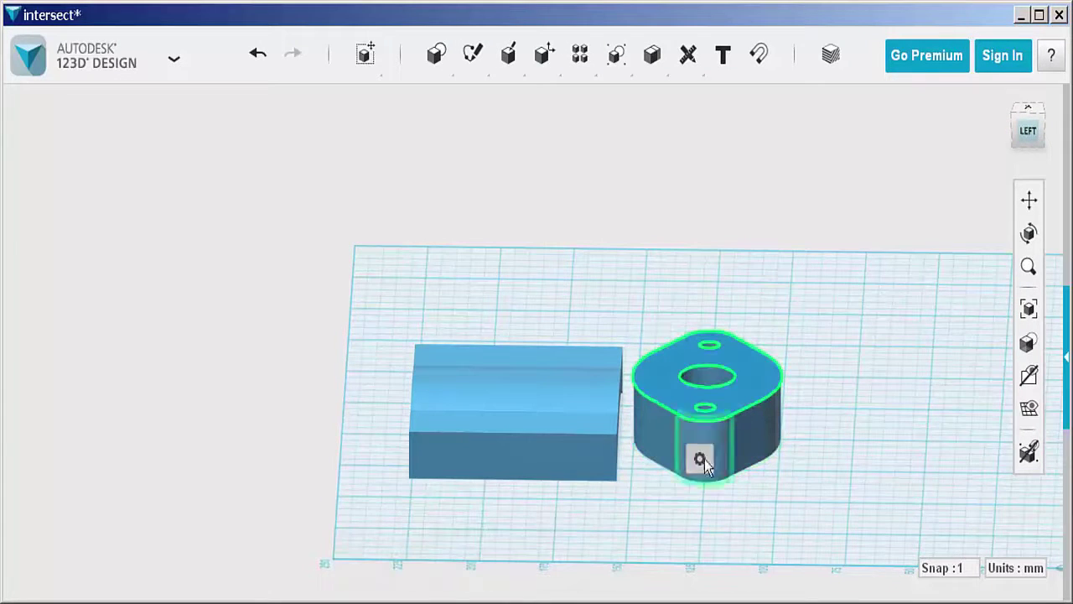
mouse_move(702, 462)
click(761, 460)
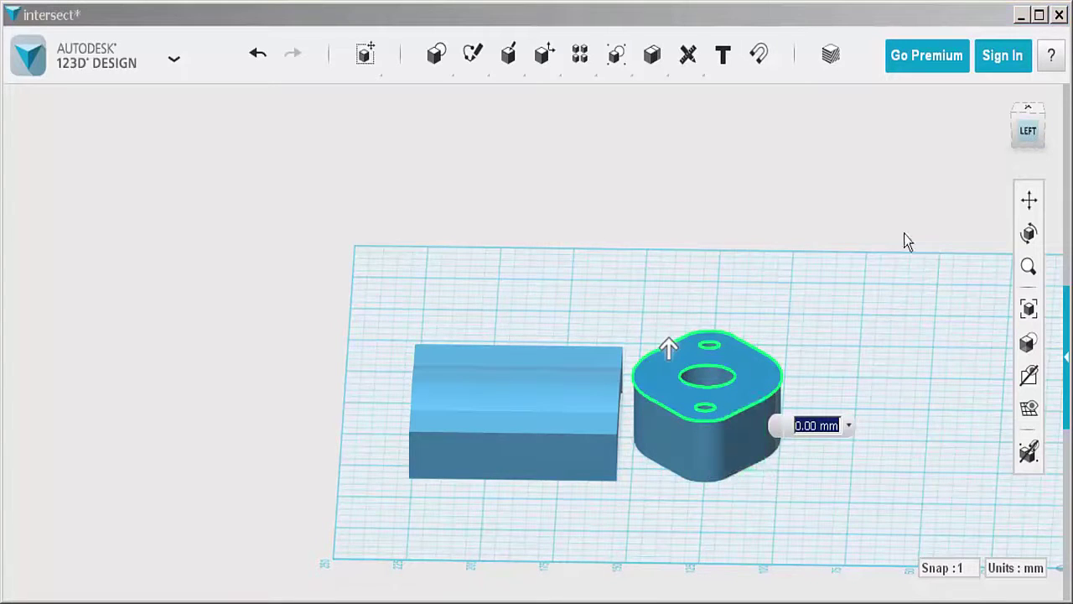
click(1022, 141)
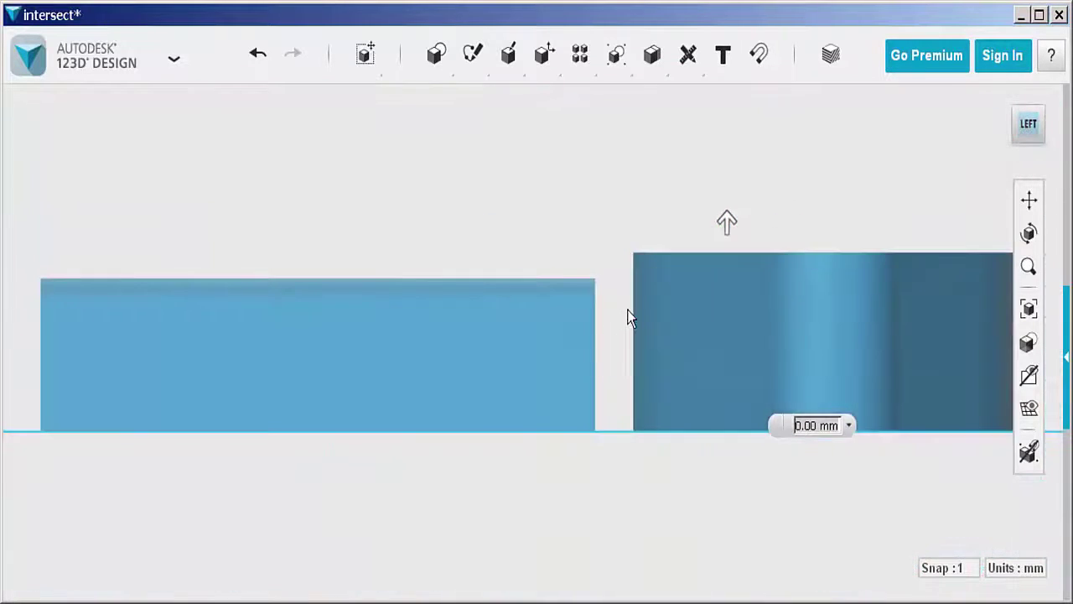
scroll(702, 252, up, 2)
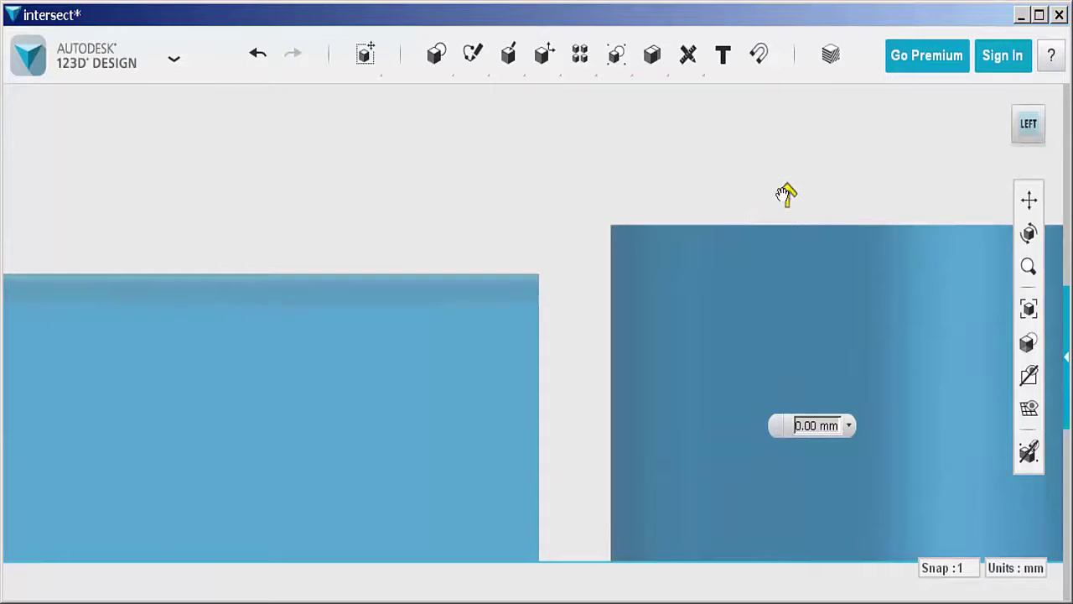
drag(787, 194, 785, 243)
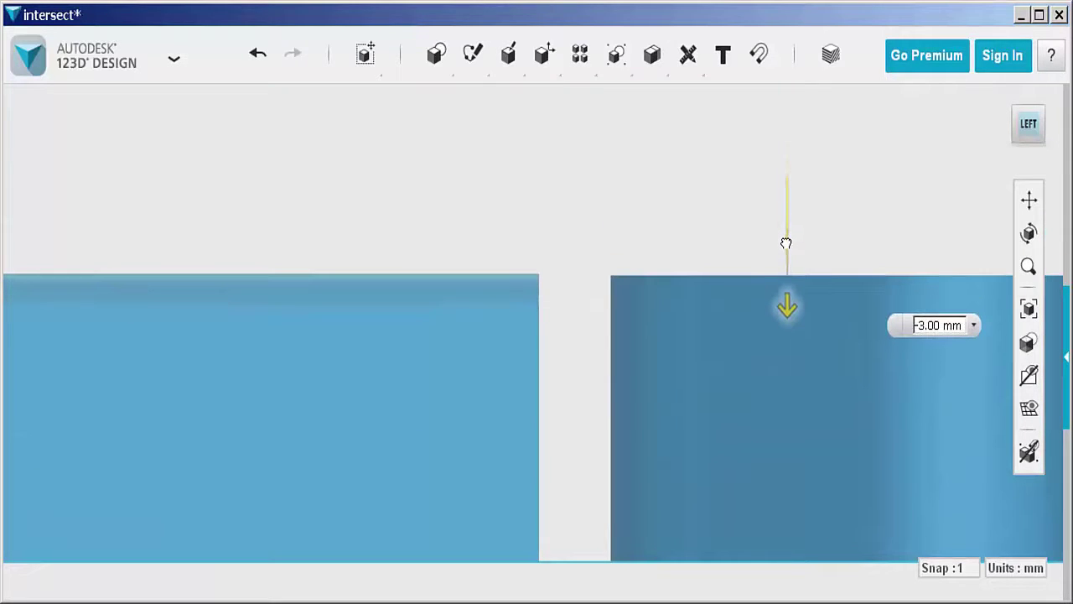
key(Return)
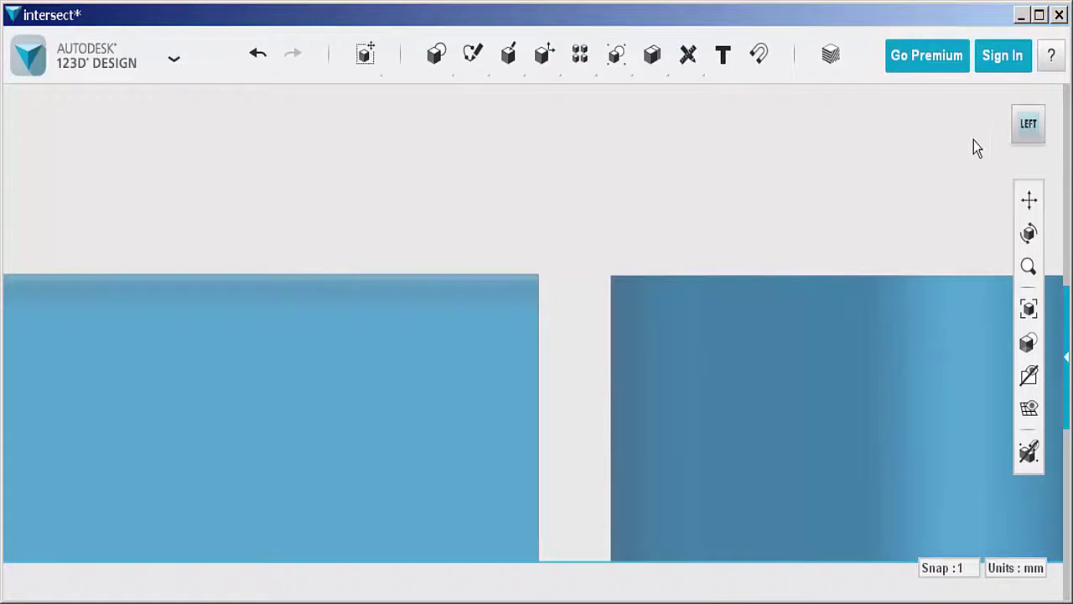
- Move the curved block 65 mm over the flange, then restore the perspective view
click(1005, 99)
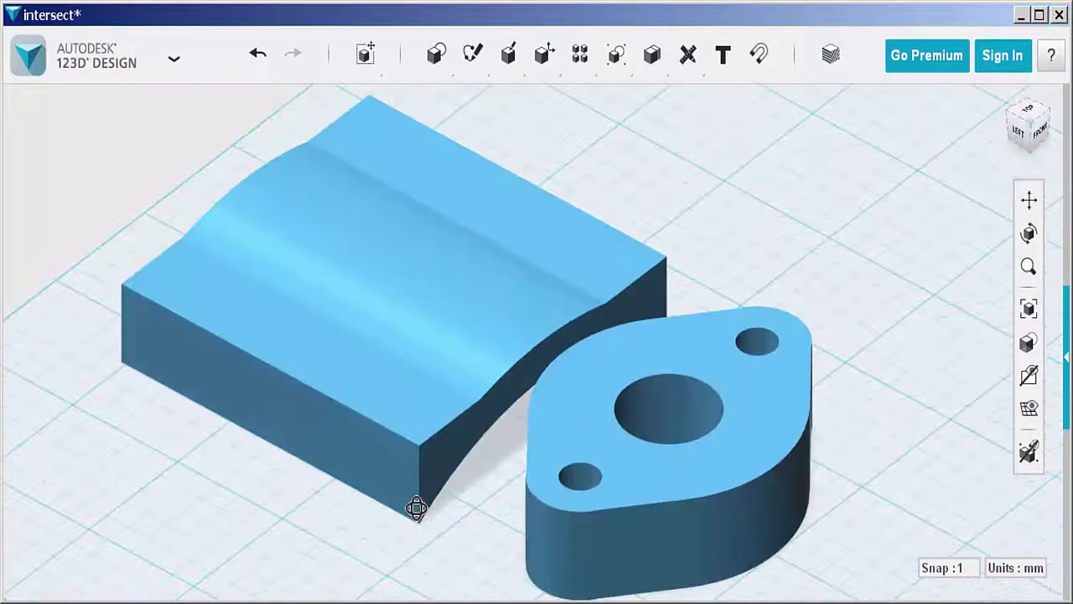
middle_drag(428, 240, 445, 162)
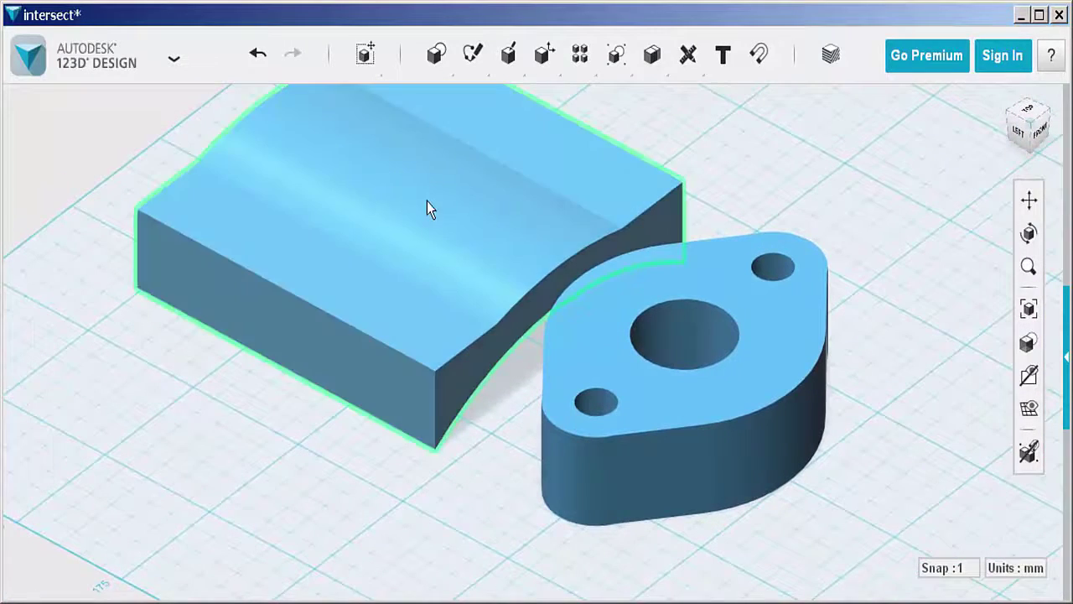
click(418, 225)
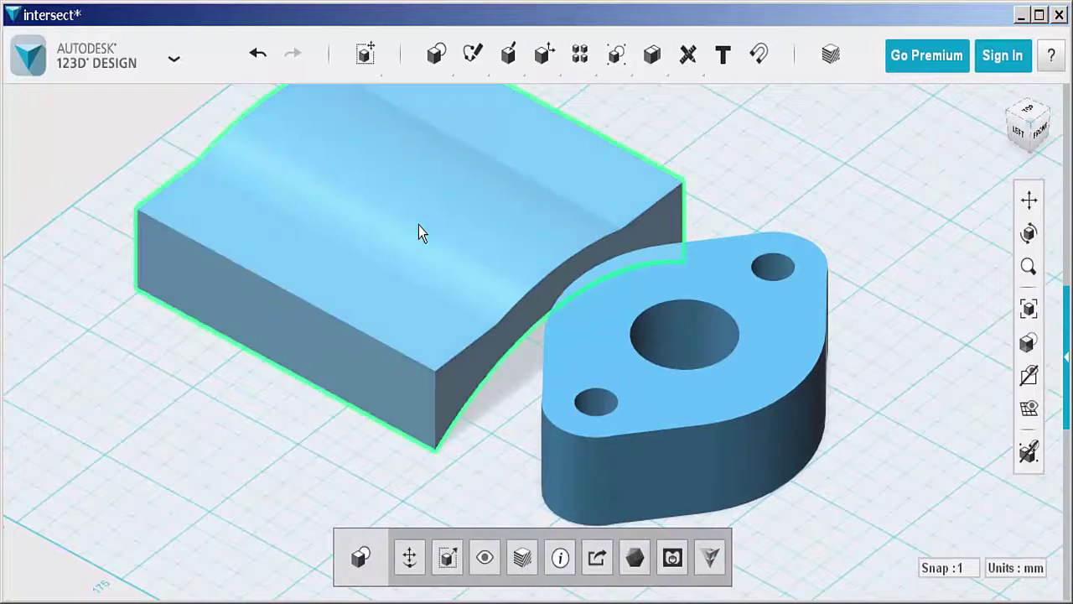
click(409, 558)
drag(462, 260, 743, 388)
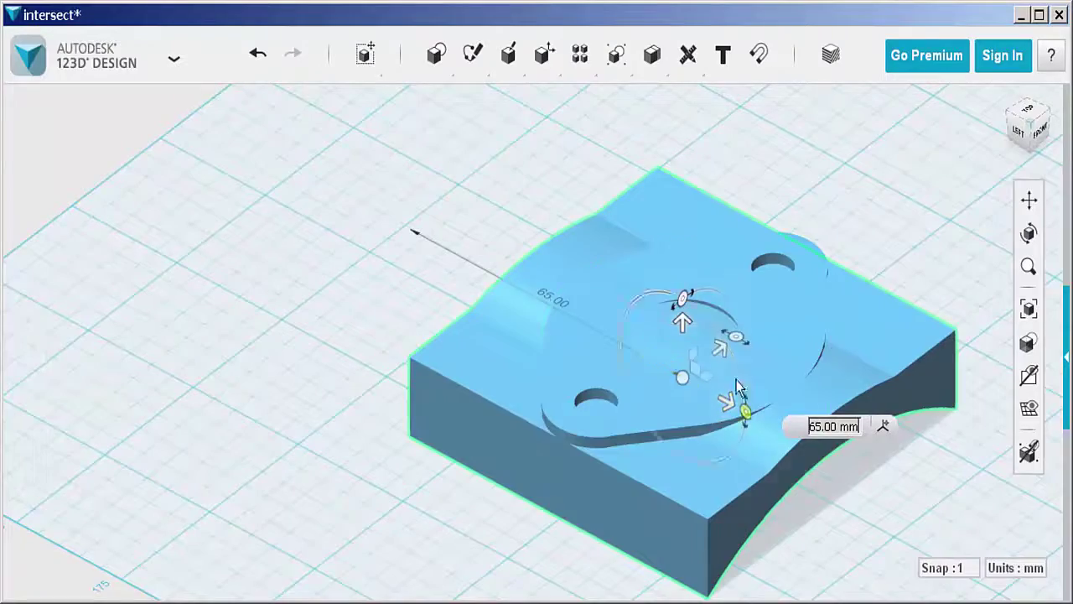
right_drag(395, 339, 350, 480)
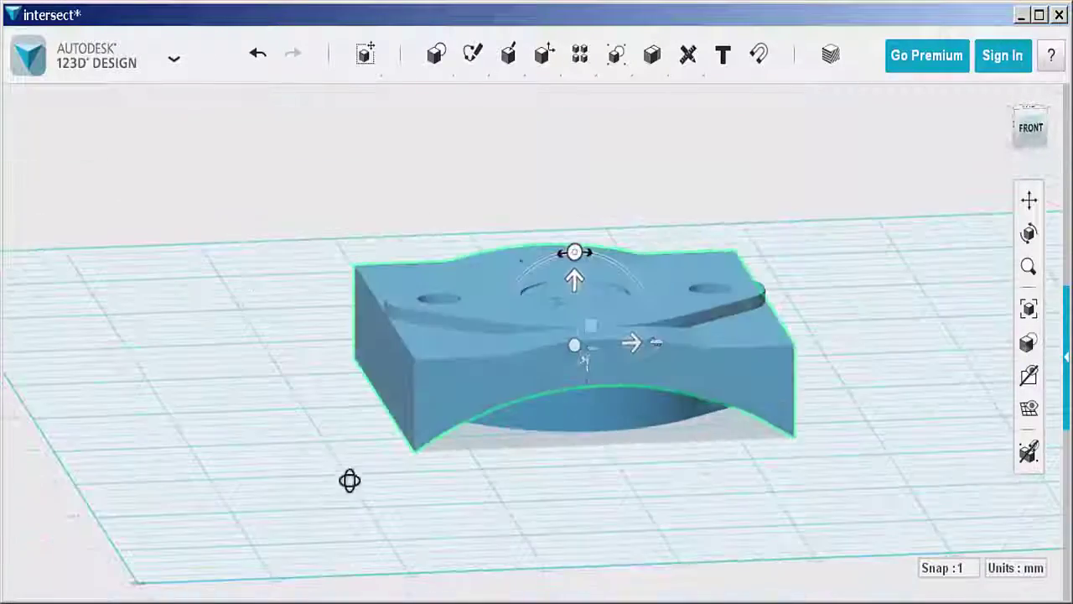
click(250, 279)
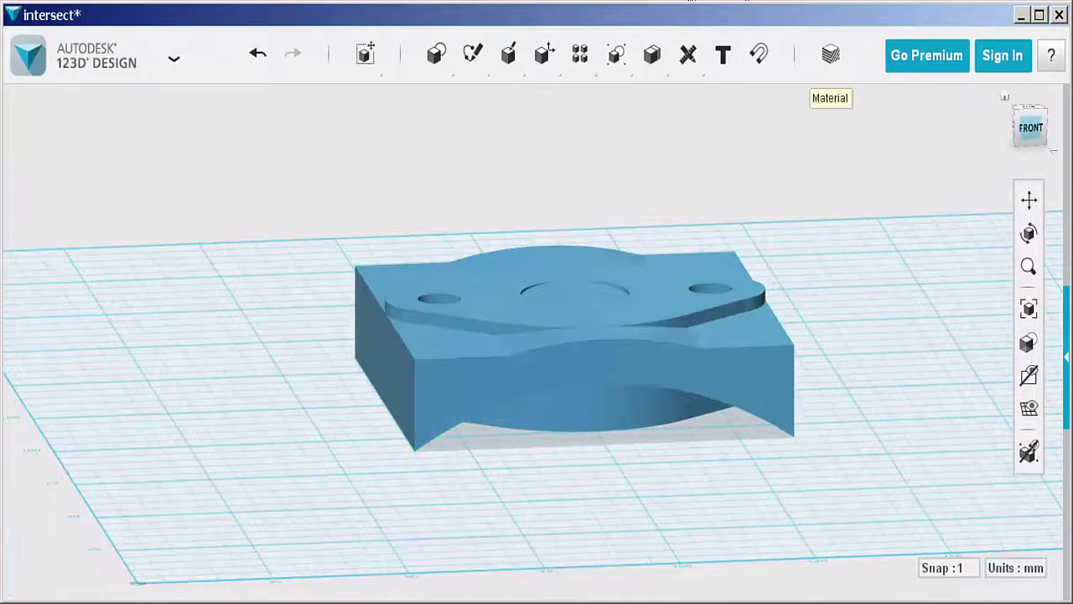
click(1053, 152)
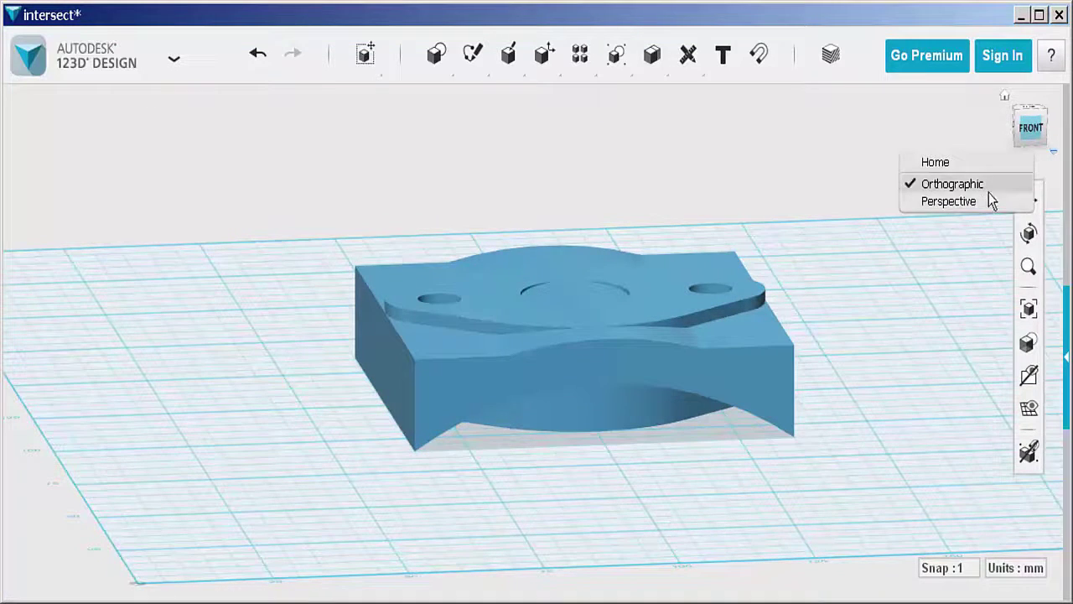
click(991, 201)
- Intersect the curved block (target) with the flange solid (source) so only their overlap remains
right_drag(860, 287, 869, 321)
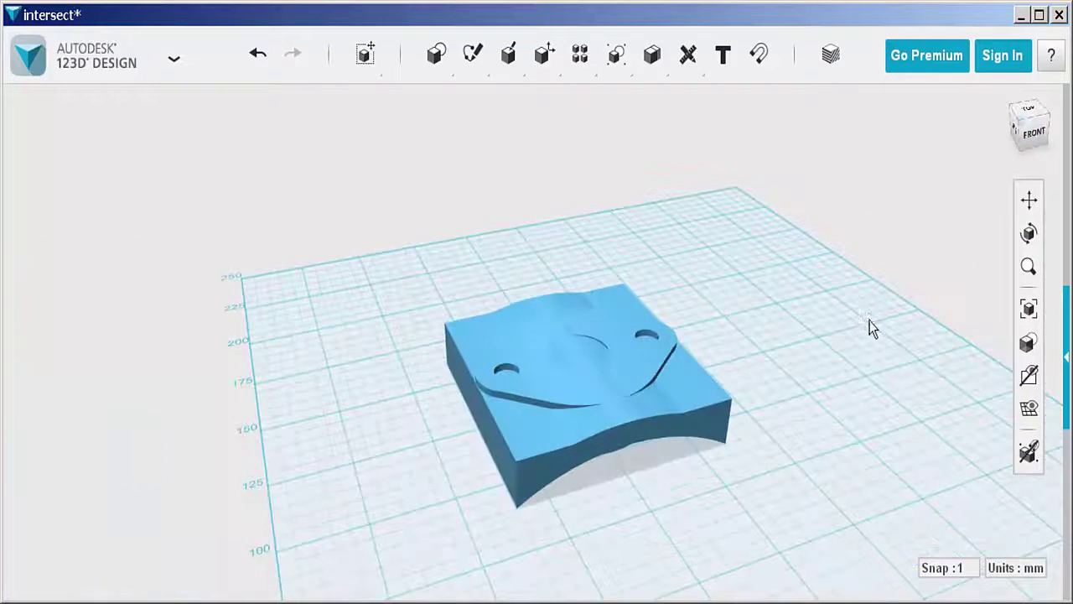
mouse_move(652, 53)
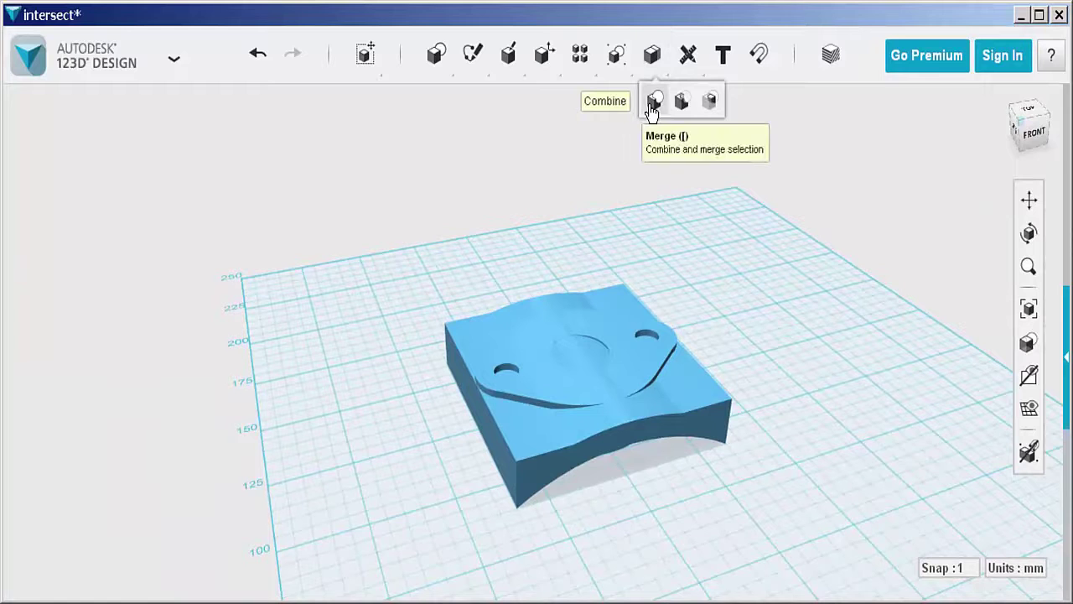
click(709, 102)
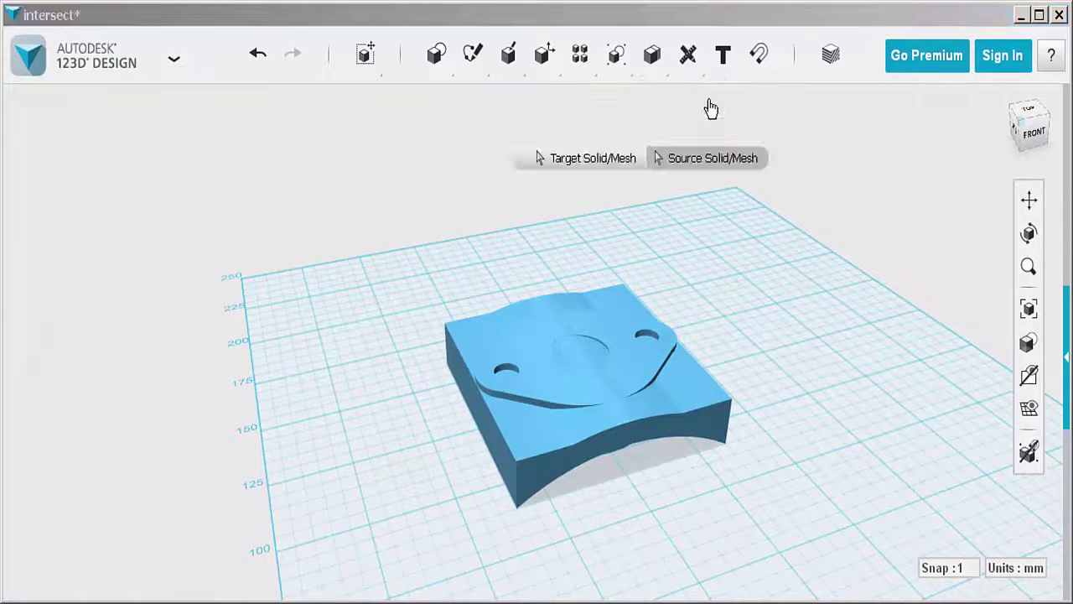
click(691, 393)
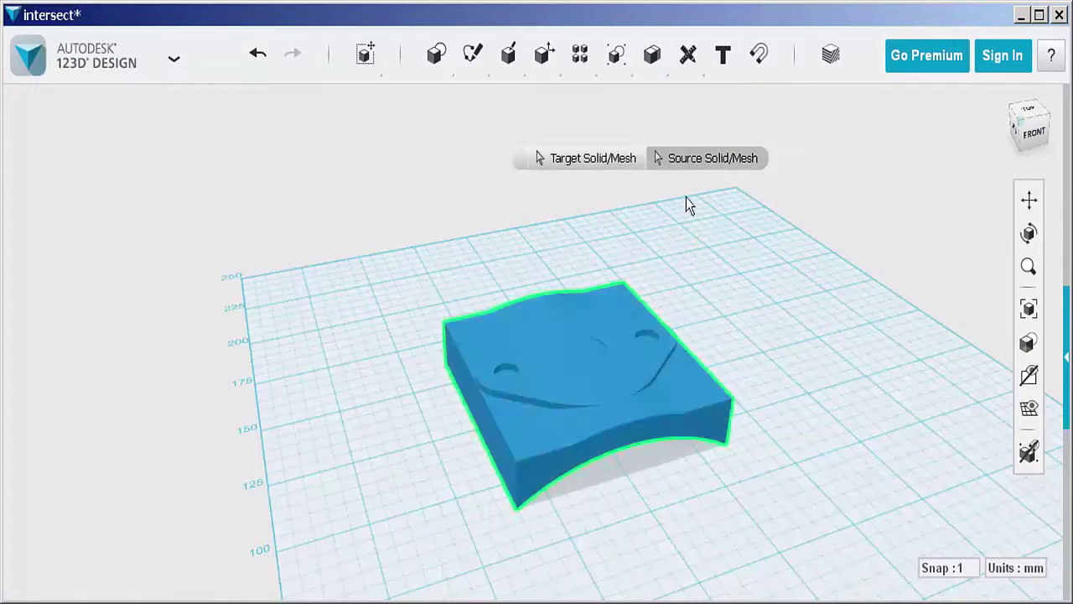
click(554, 374)
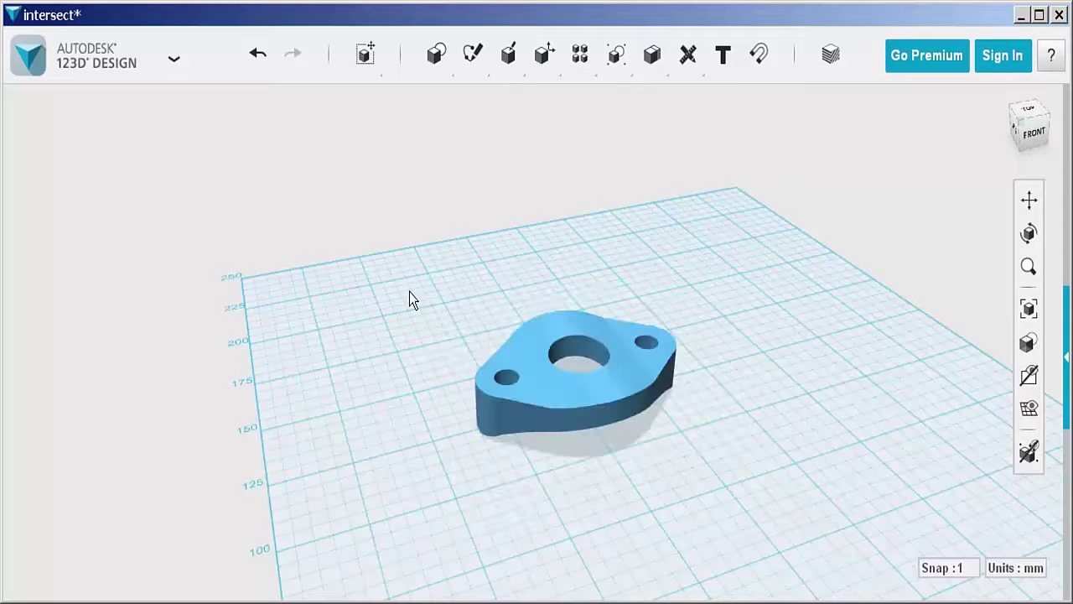